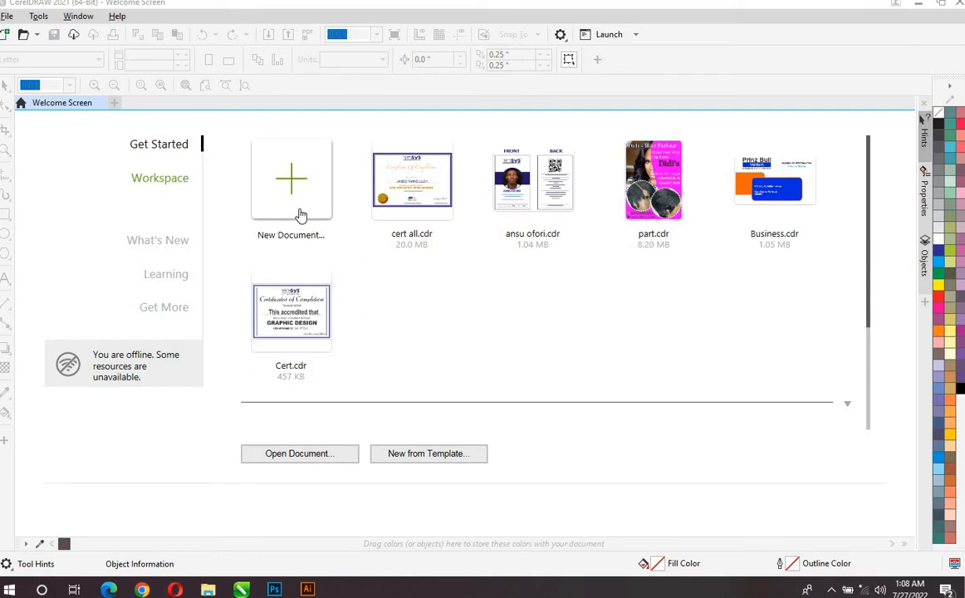
Create a new single-page document with the Letter page size.
left_click(7, 16)
mouse_move(33, 18)
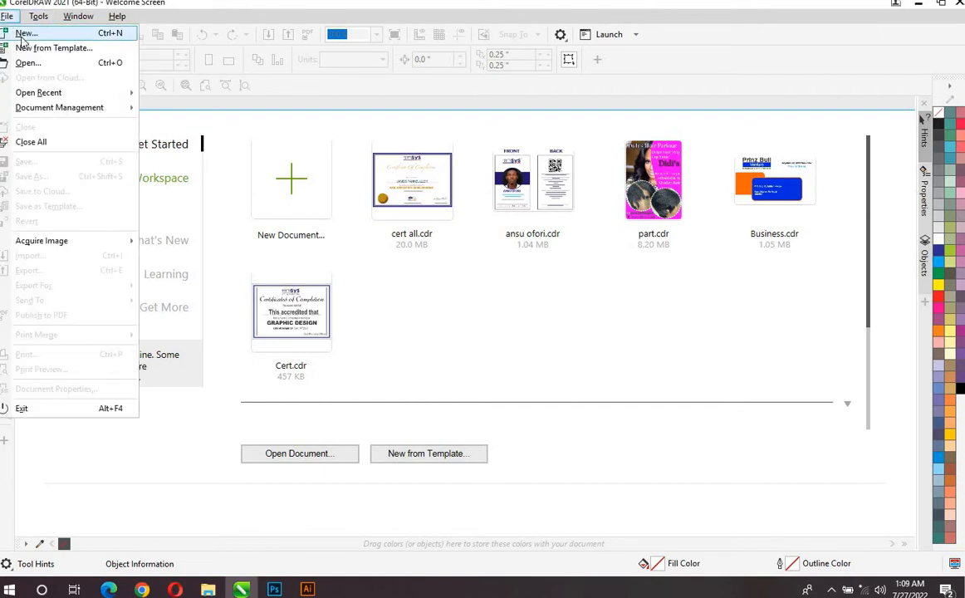
left_click(288, 185)
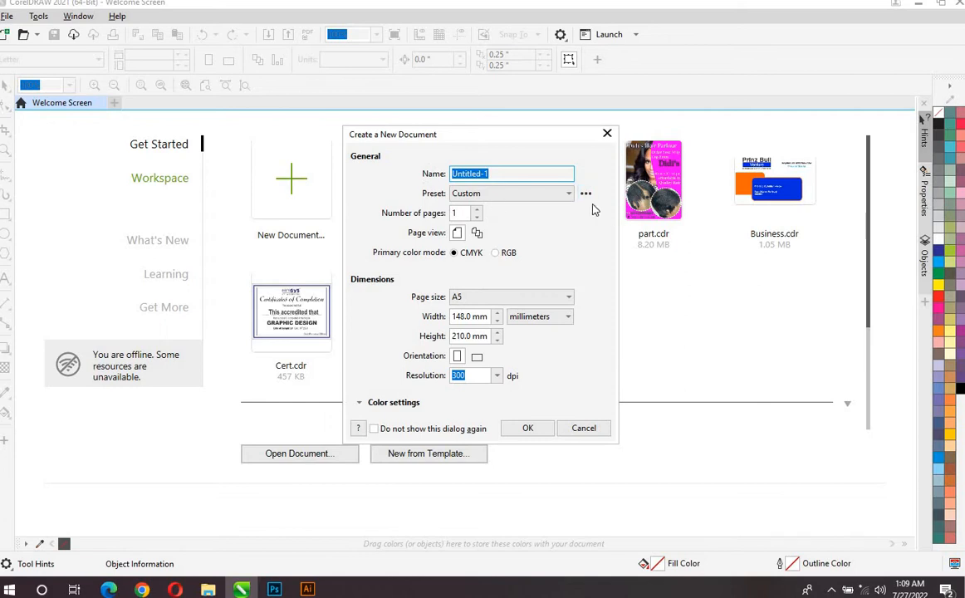
left_click(568, 298)
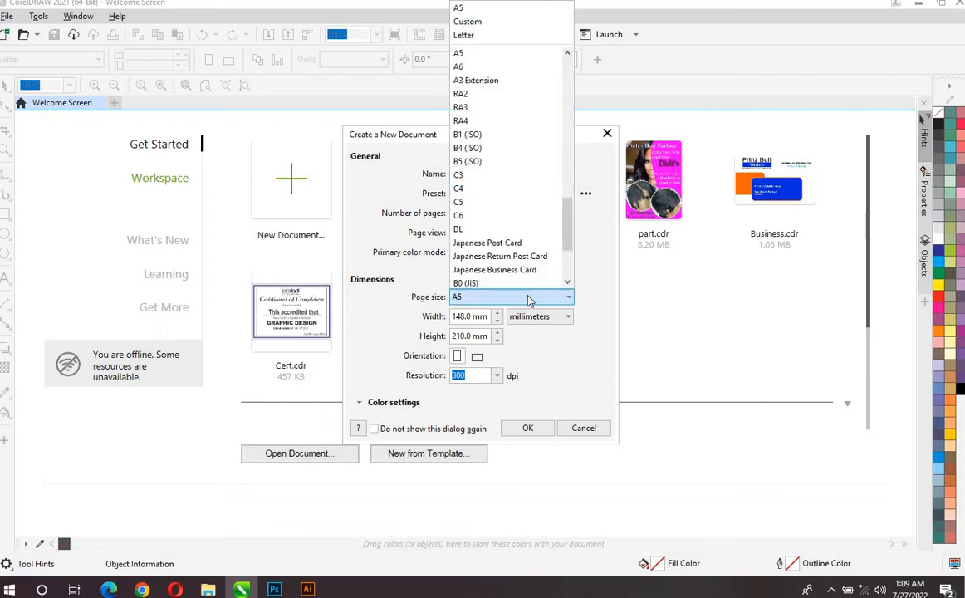
left_click(465, 35)
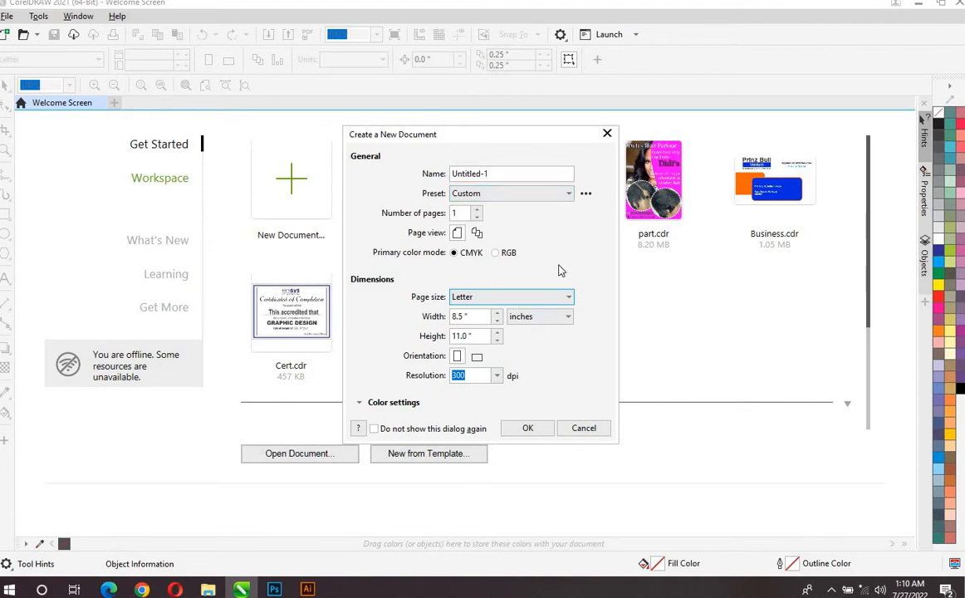
left_click(524, 428)
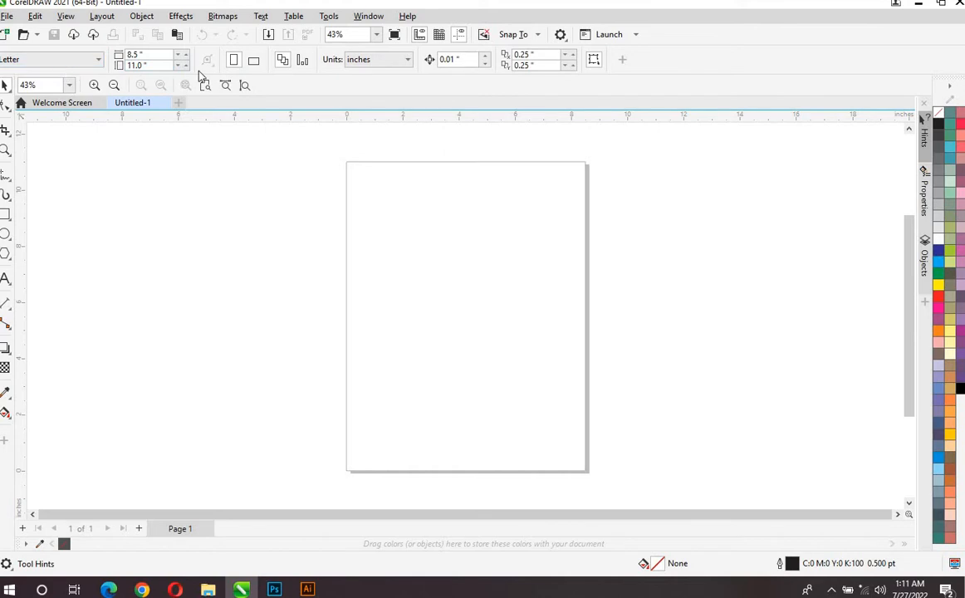
left_click(5, 130)
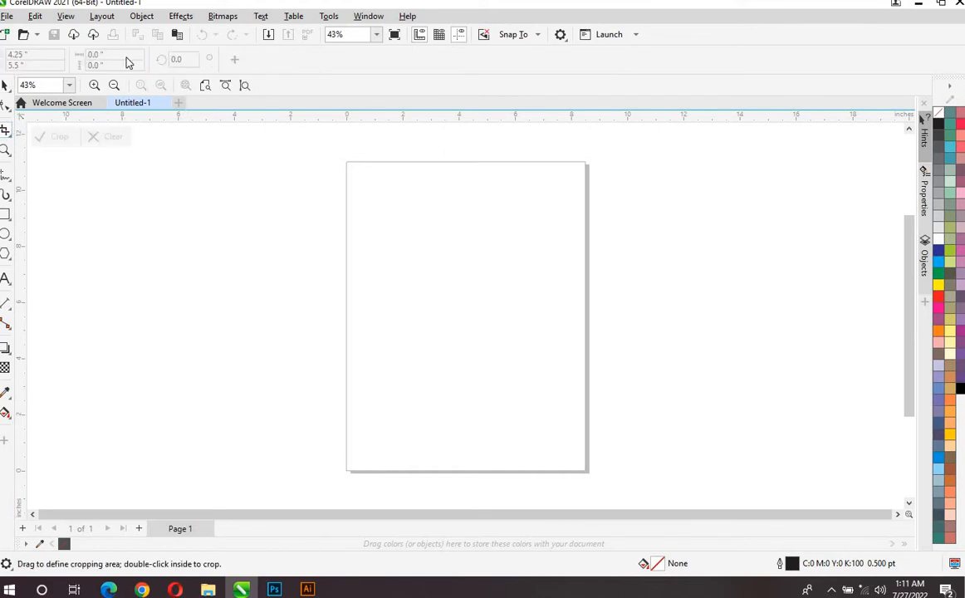
left_click(8, 154)
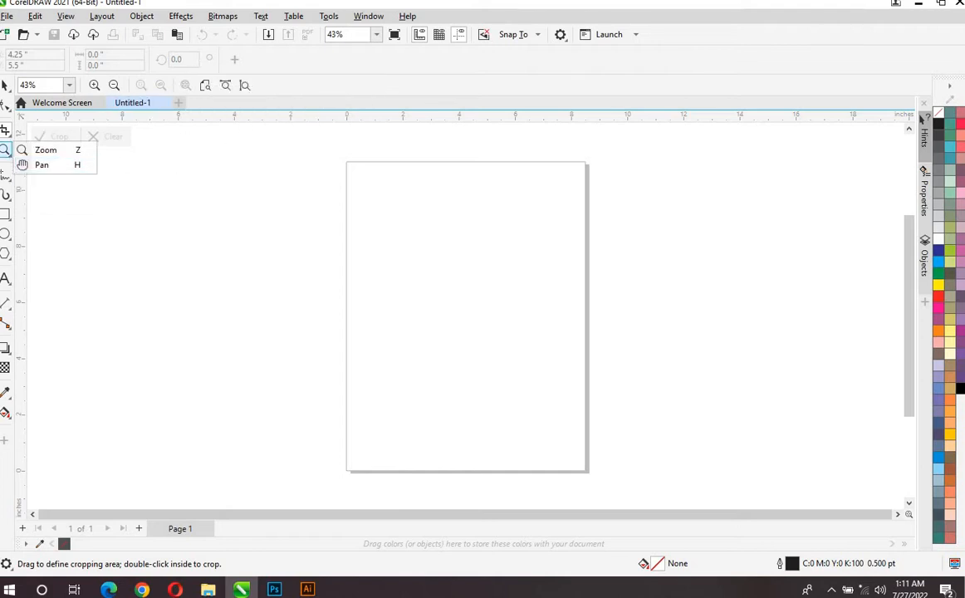
left_click(35, 152)
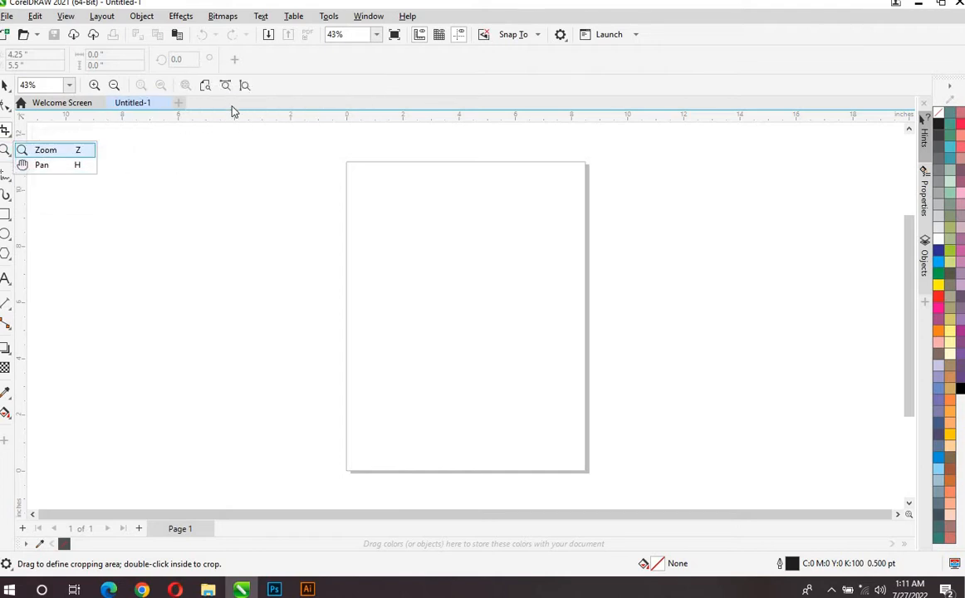
left_click(5, 85)
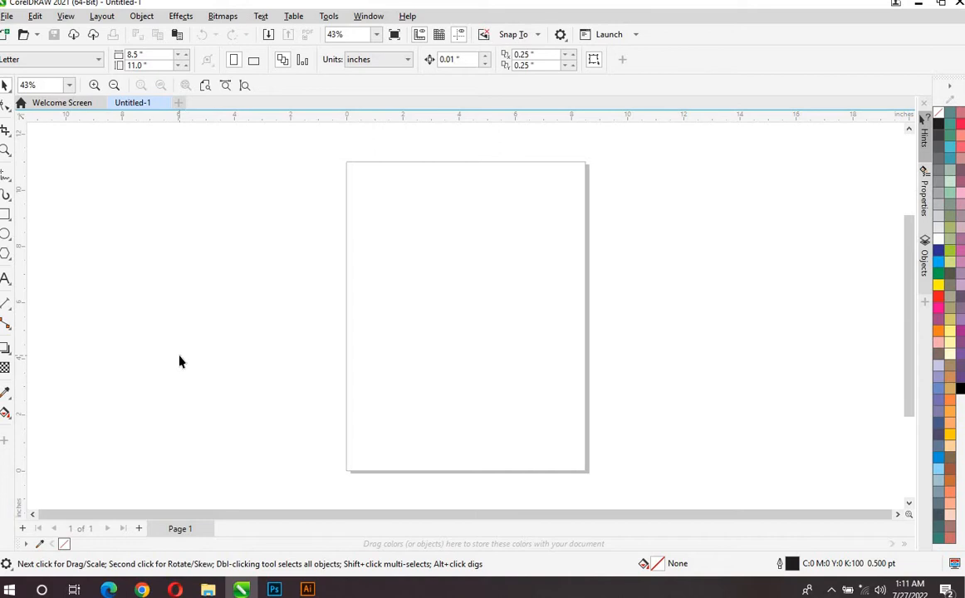
Add a second page to the document and insert another page before it.
left_click(139, 529)
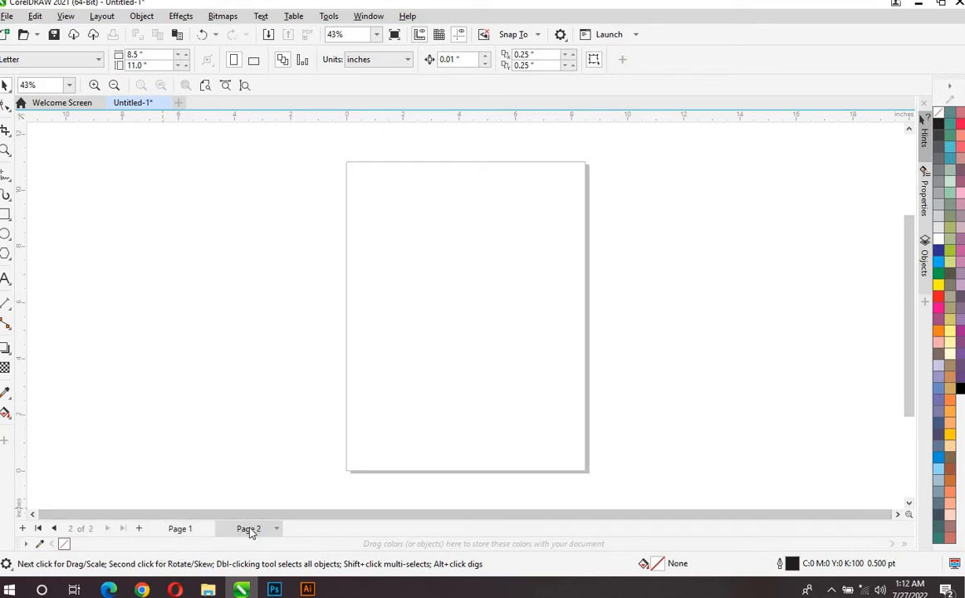
right_click(250, 530)
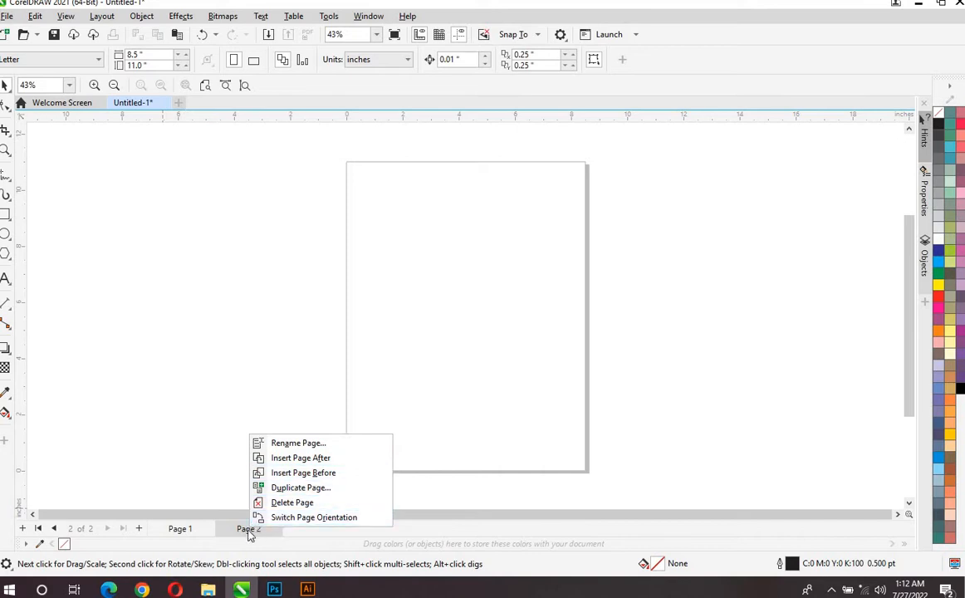
left_click(320, 474)
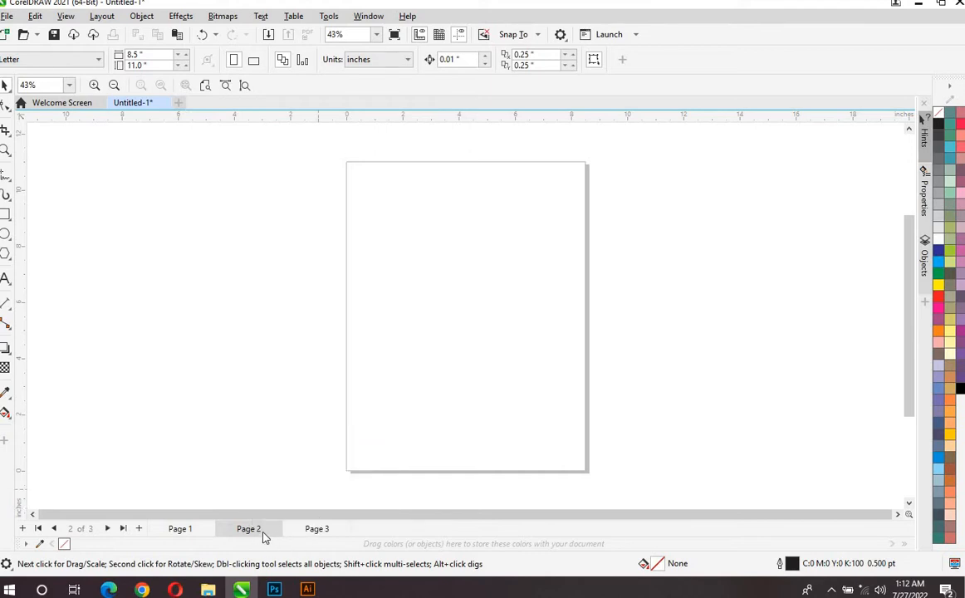
Rename the first page as Flyer.
right_click(185, 531)
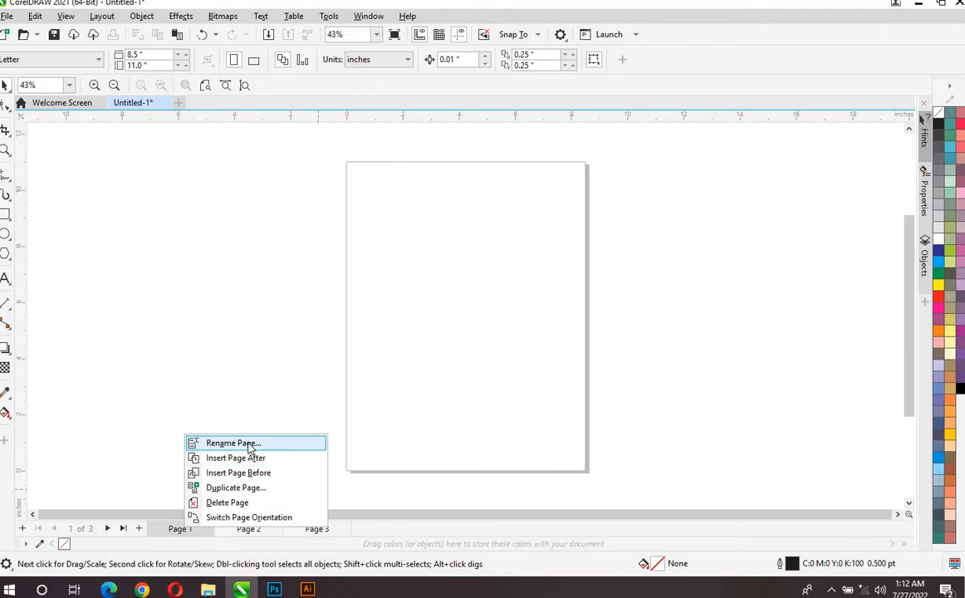
left_click(249, 446)
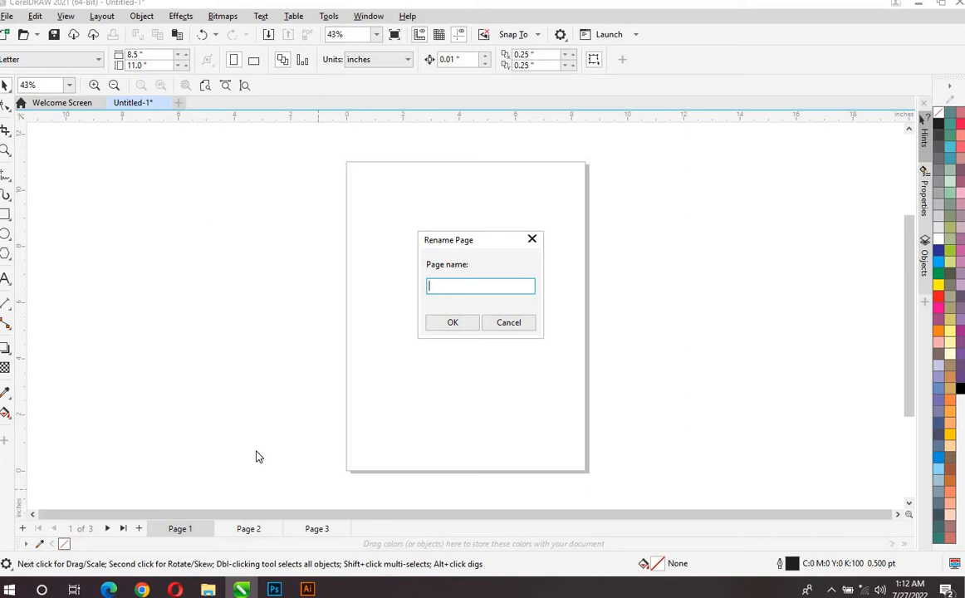
type("Flyer")
left_click(455, 325)
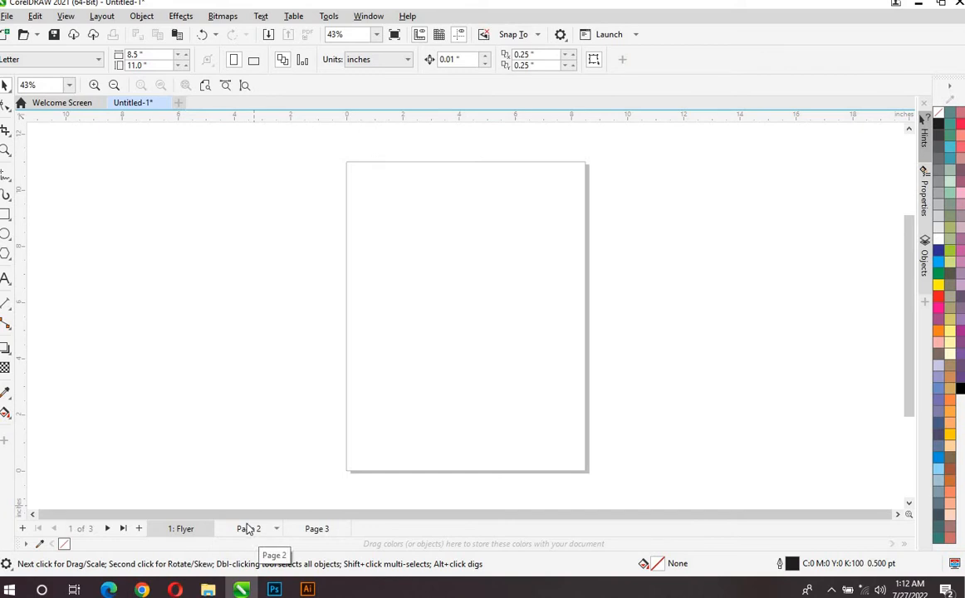
Rename the second page as B Card.
right_click(248, 529)
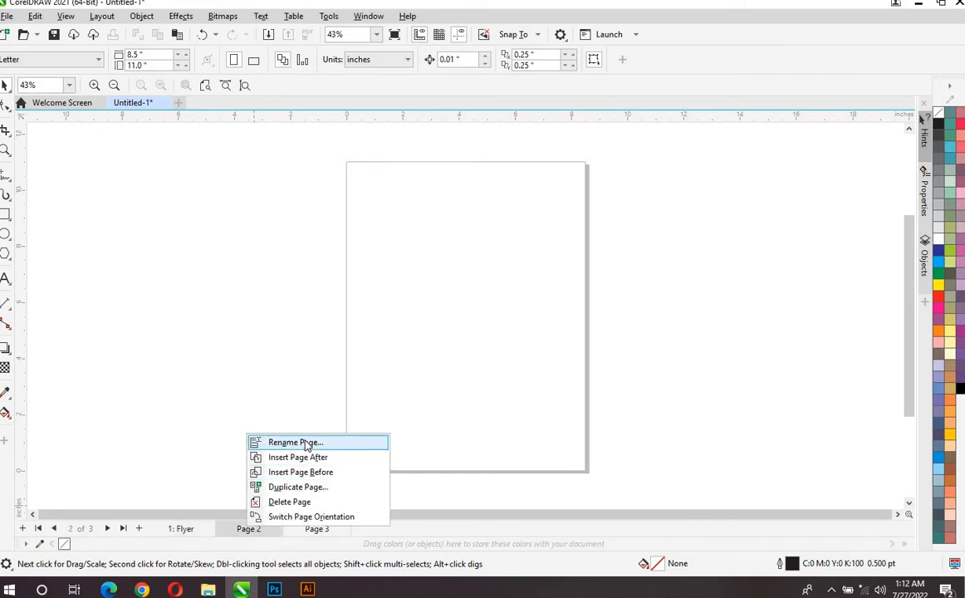
left_click(307, 446)
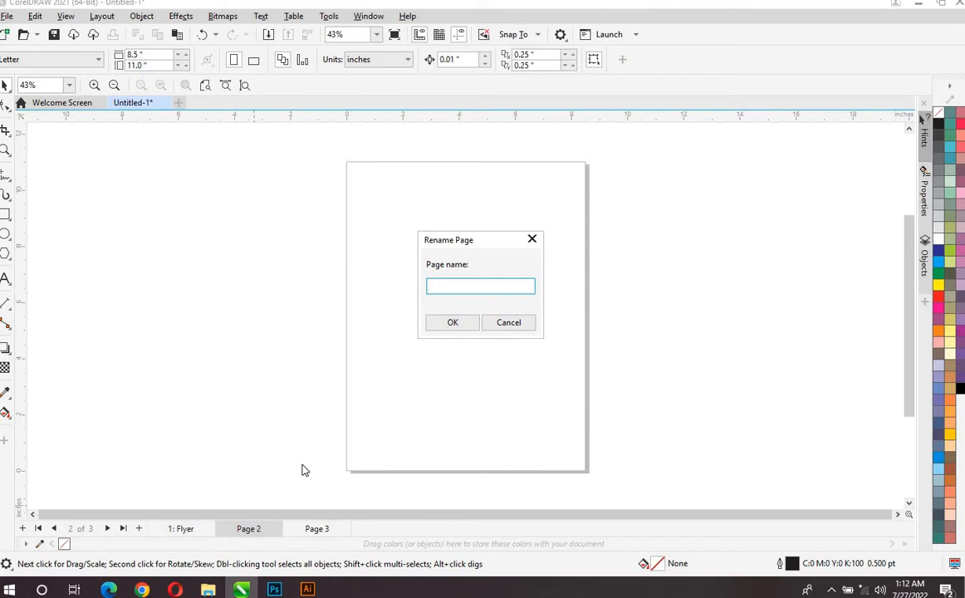
type("B Card")
left_click(451, 326)
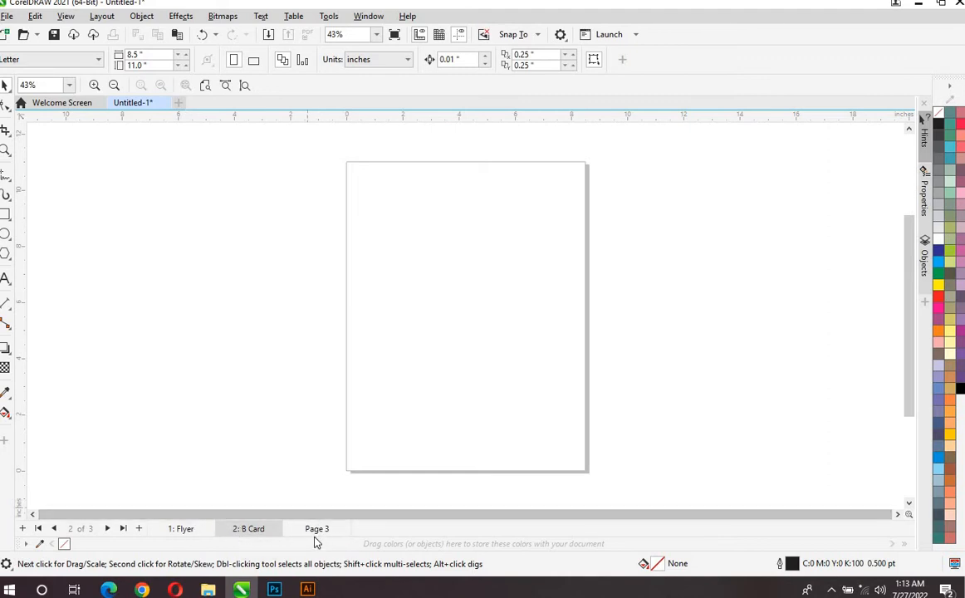
Delete the third page and return to the Flyer page.
right_click(315, 530)
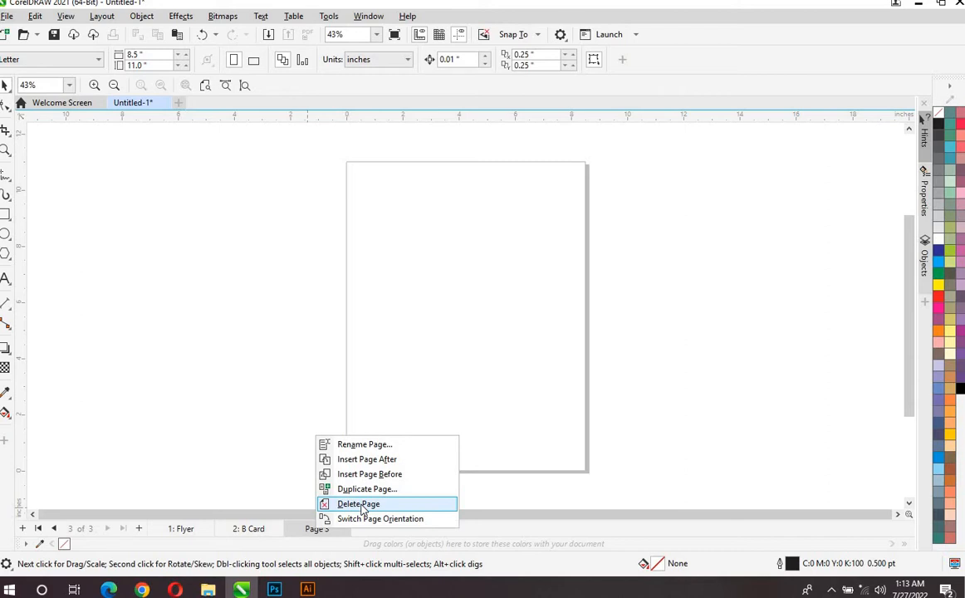
left_click(360, 504)
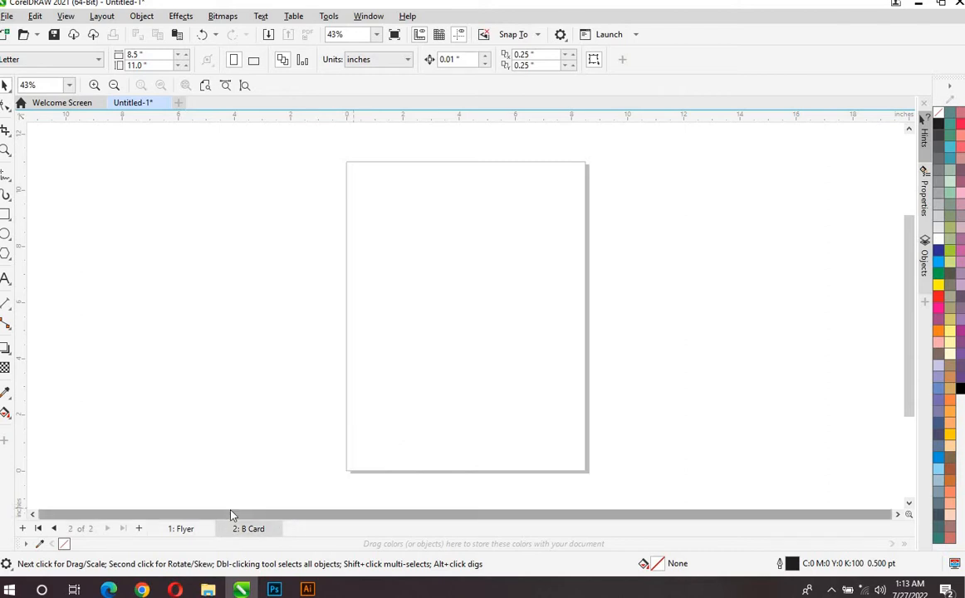
left_click(181, 529)
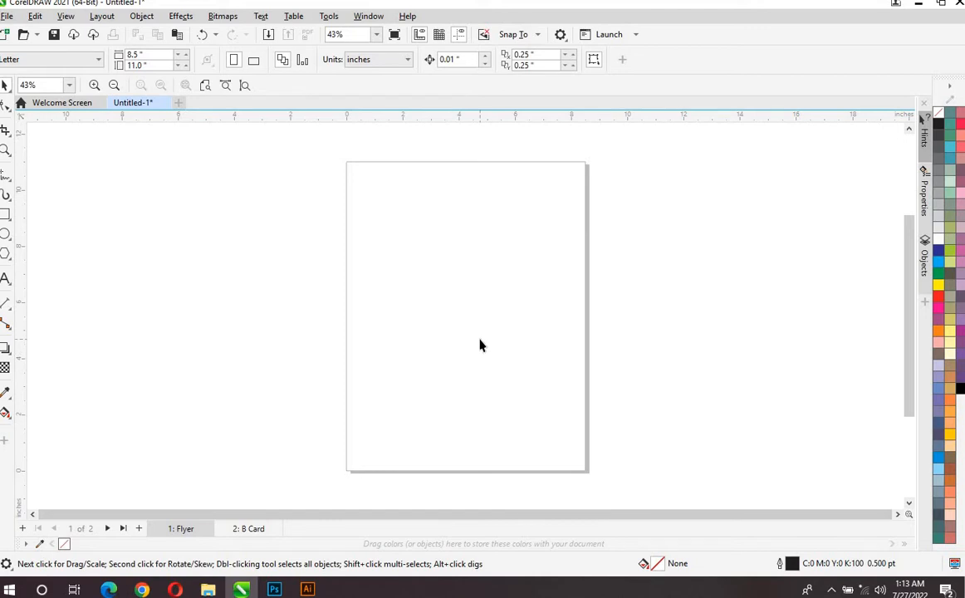
right_click(191, 530)
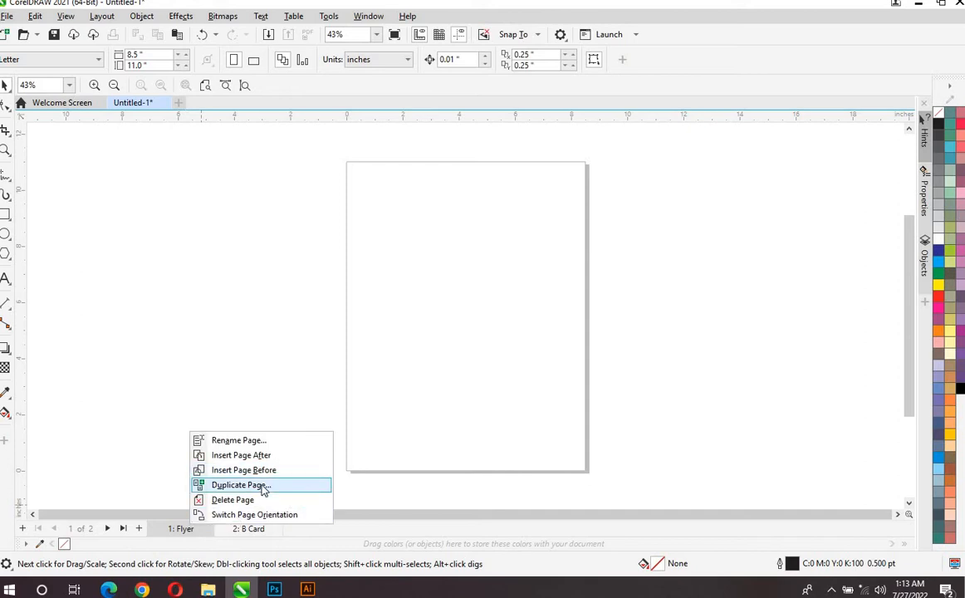
left_click(409, 395)
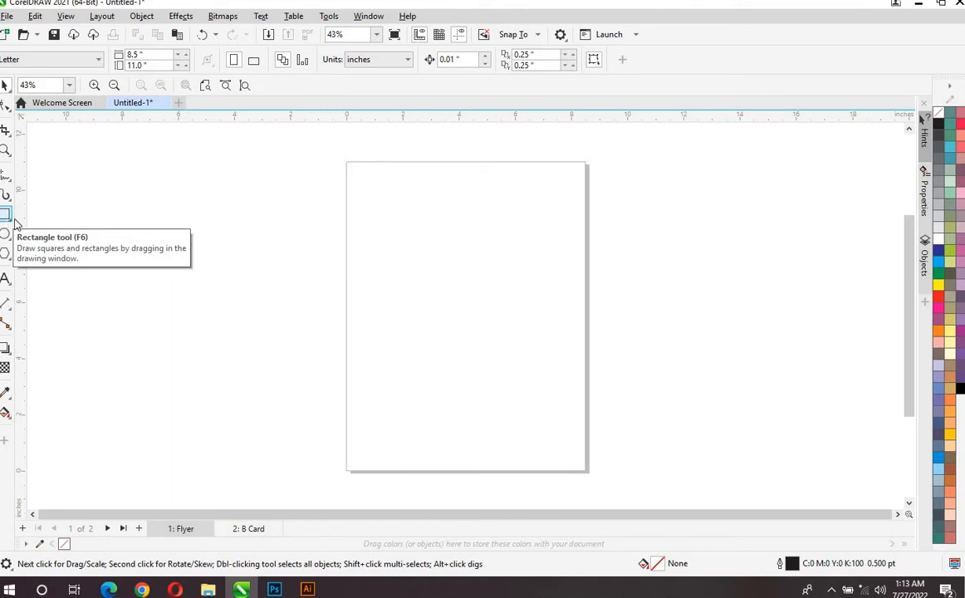
Draw a rectangle about 5.95 by 3.35 inches, slightly above the middle of the Flyer page.
left_click(6, 217)
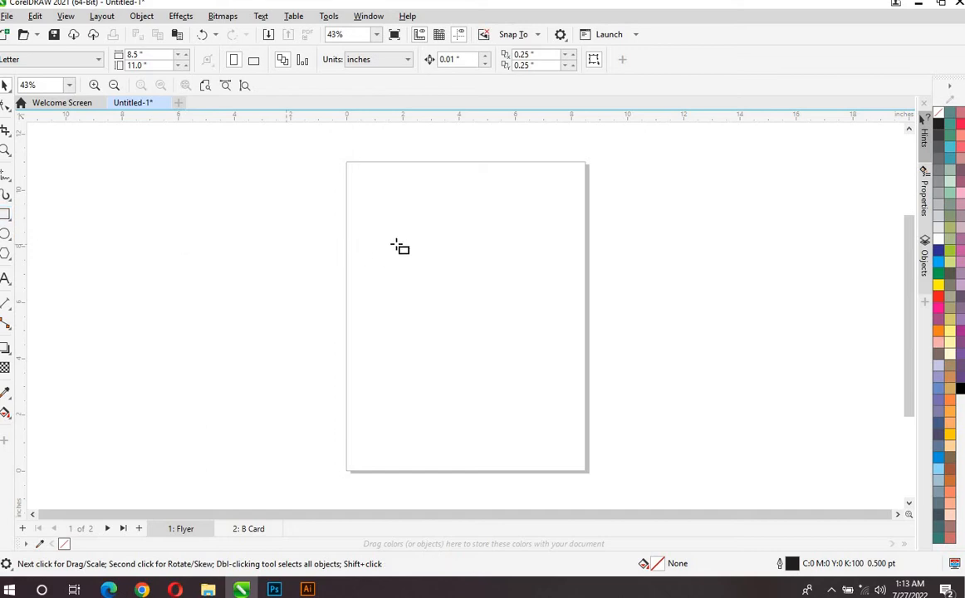
left_click_drag(388, 242, 556, 336)
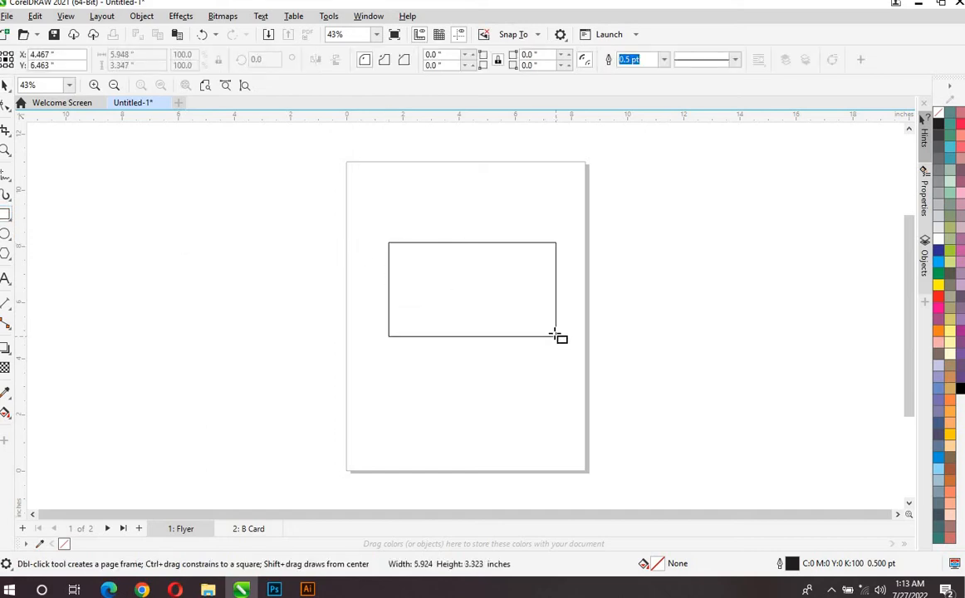
key("F10")
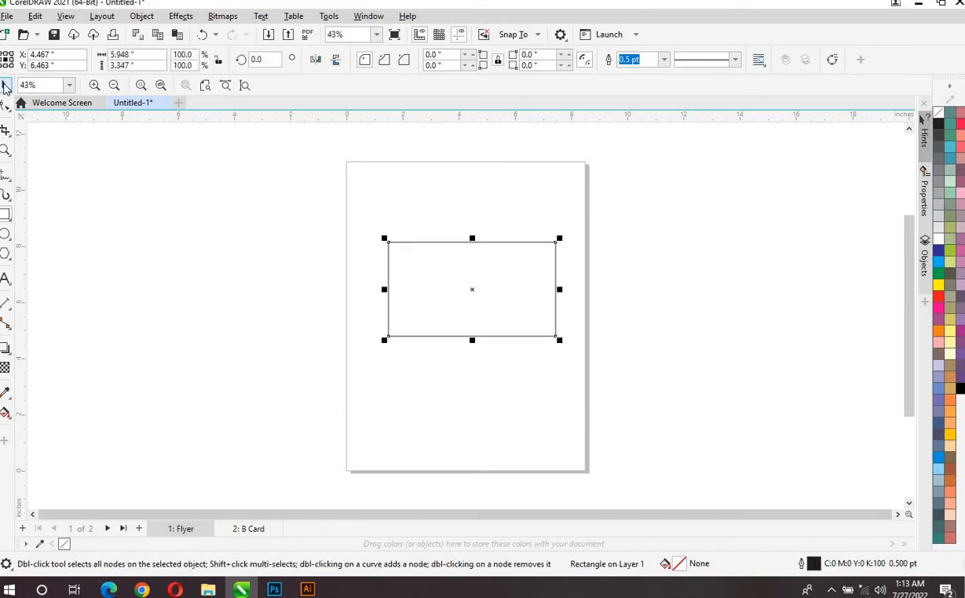
key("space")
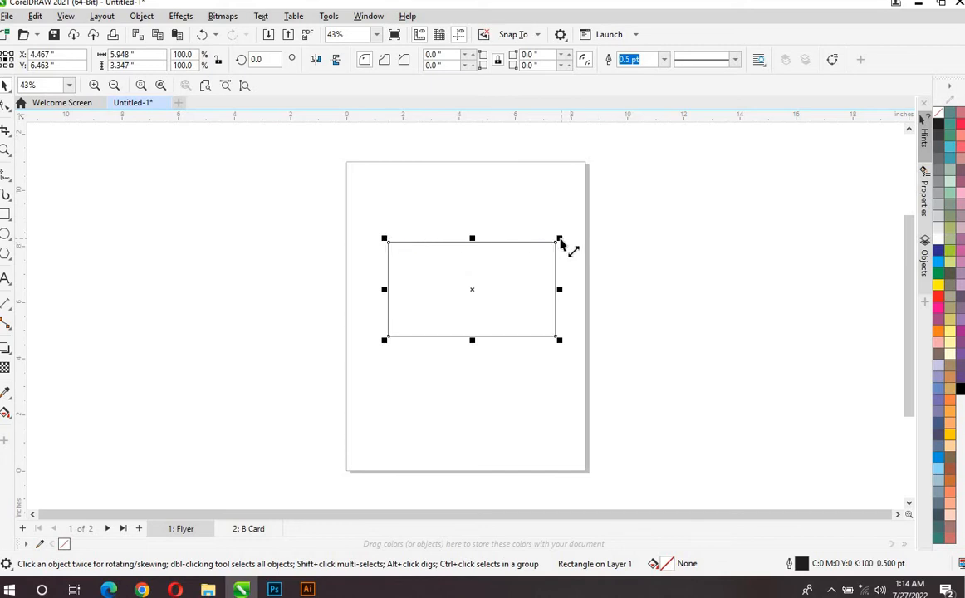
Draw a smaller rectangle about 2.02 by 1.73 inches below the large one.
left_click(5, 214)
left_click(478, 390)
left_click_drag(493, 418, 512, 432)
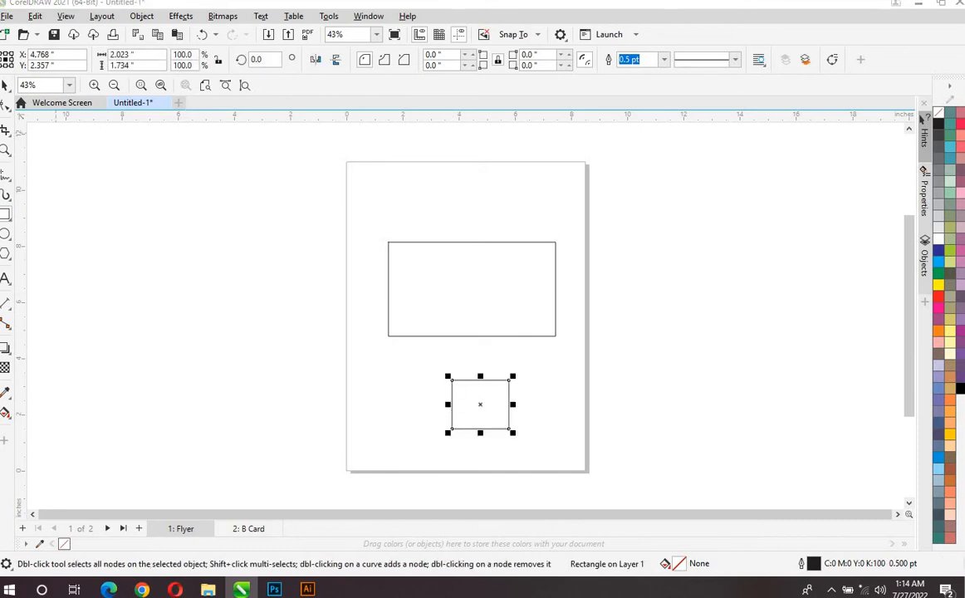
Select the large rectangle and the small rectangle in turn with the Pick tool, and clear the selection.
left_click(5, 85)
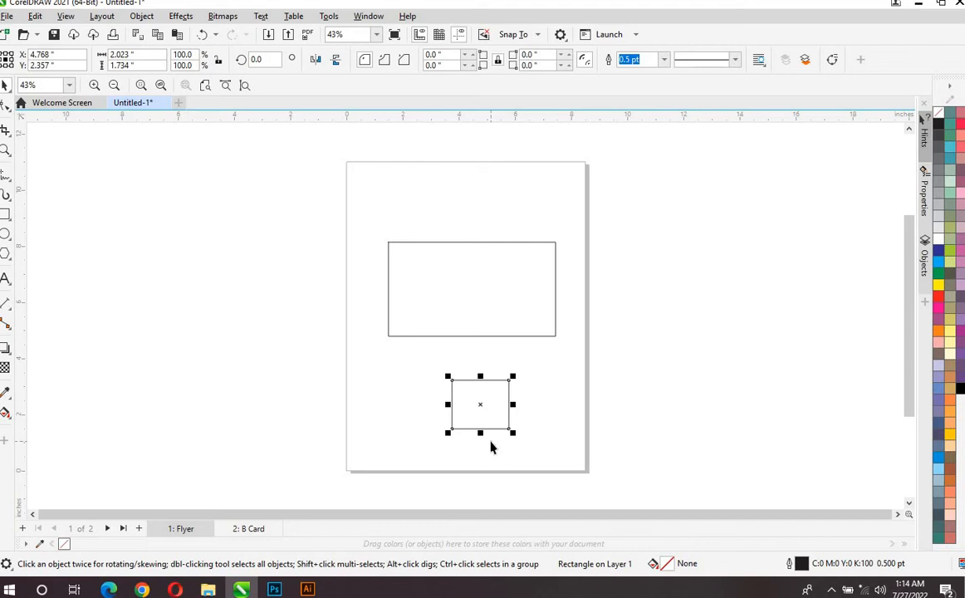
left_click(446, 275)
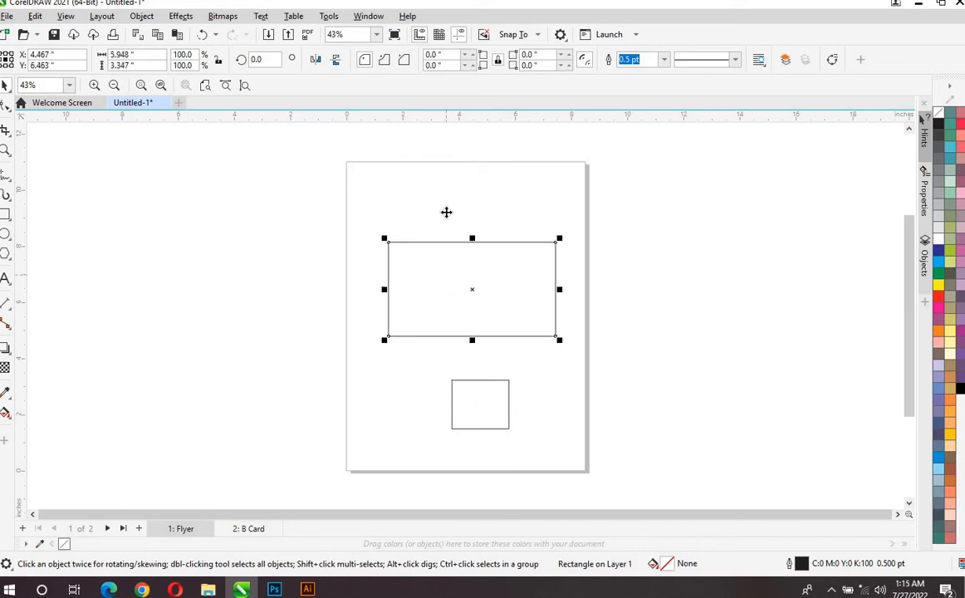
left_click(506, 406)
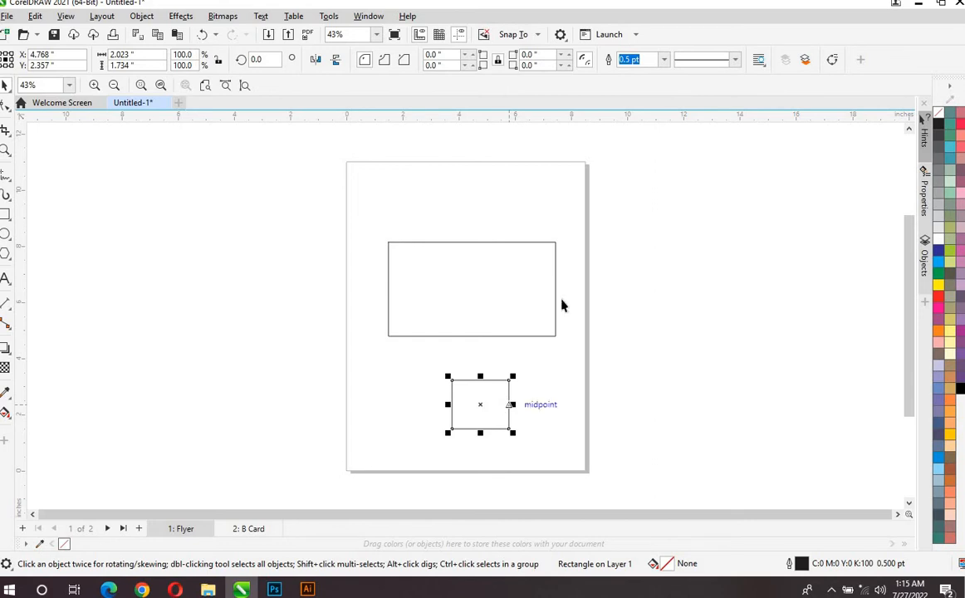
left_click(493, 211)
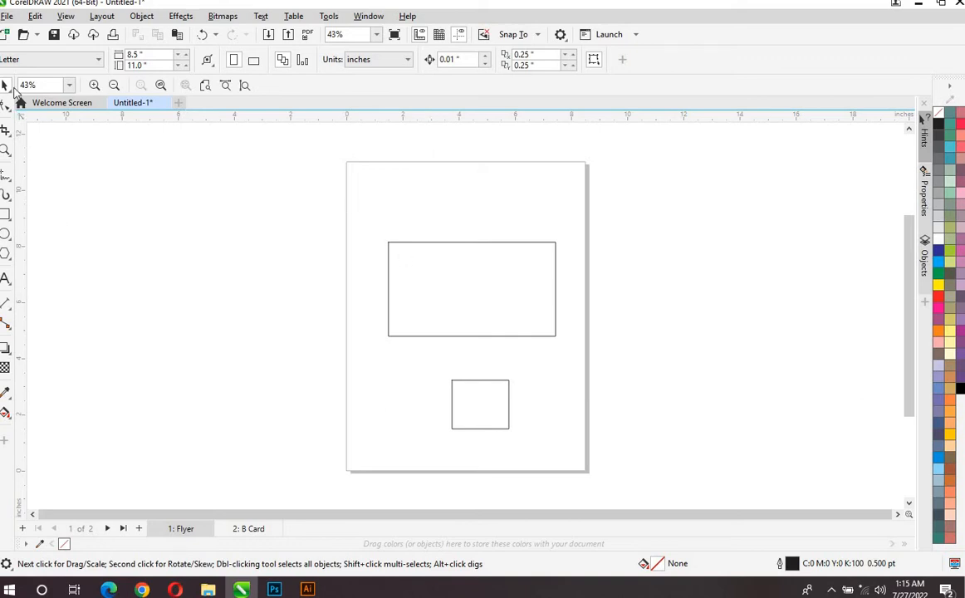
Select the large rectangle, try the Zoom, Crop and Rectangle tools in turn, and return to the Pick tool.
left_click(478, 336)
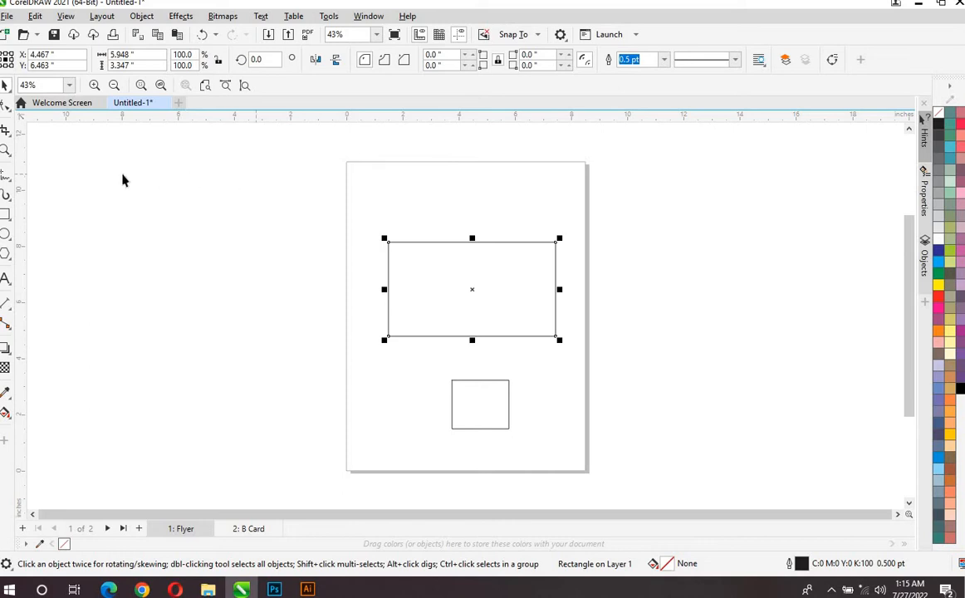
left_click(6, 149)
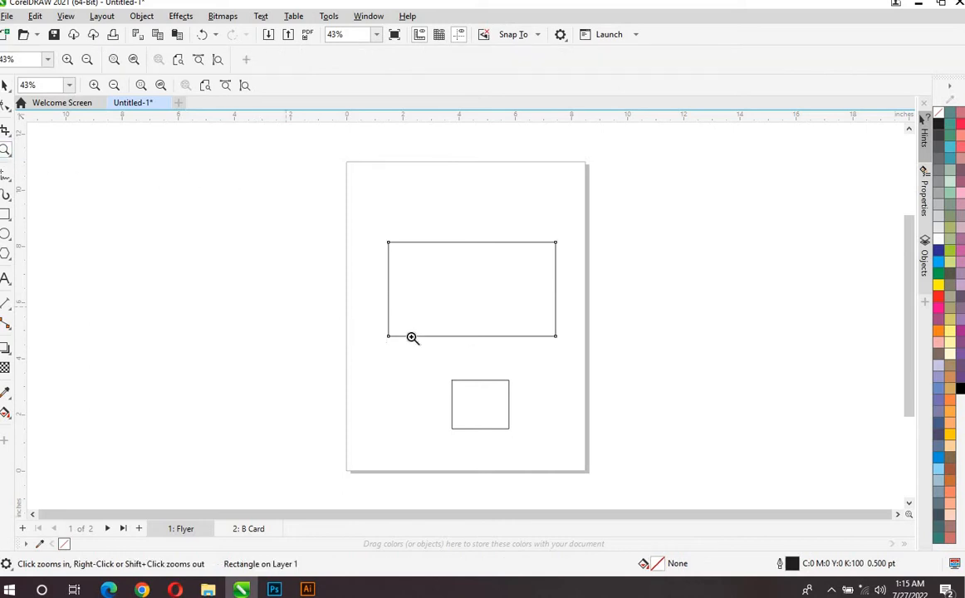
left_click(5, 131)
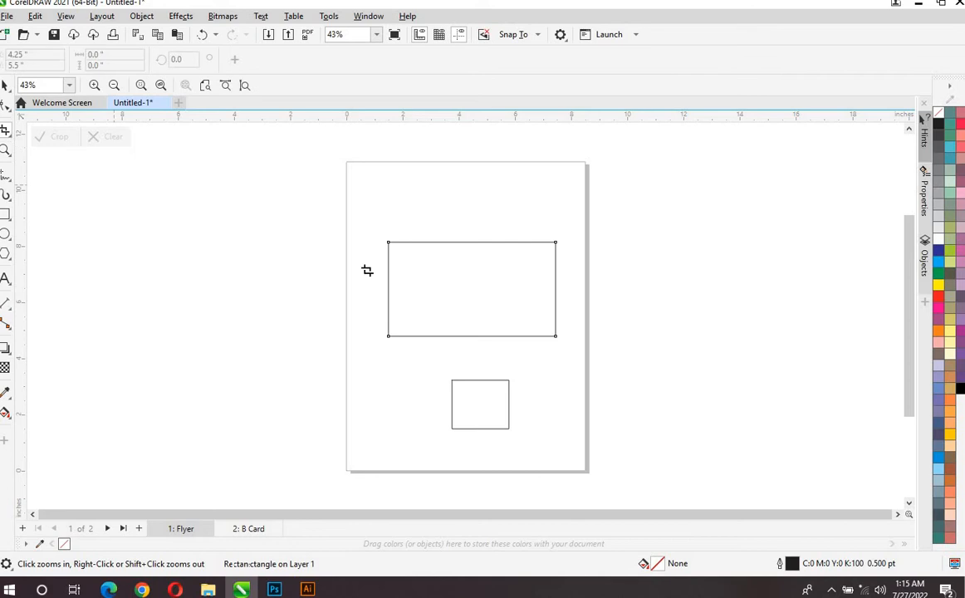
left_click(6, 216)
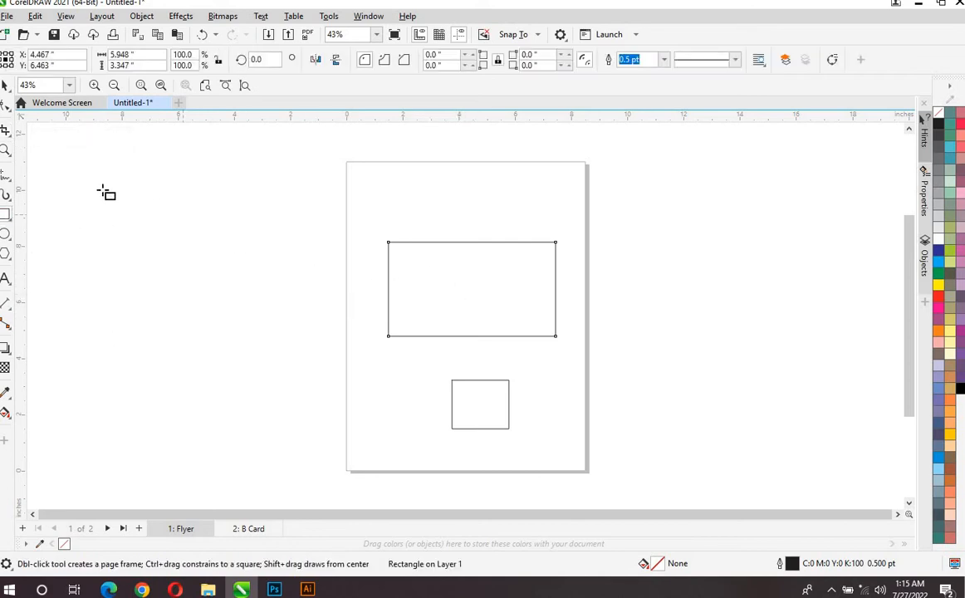
left_click(6, 86)
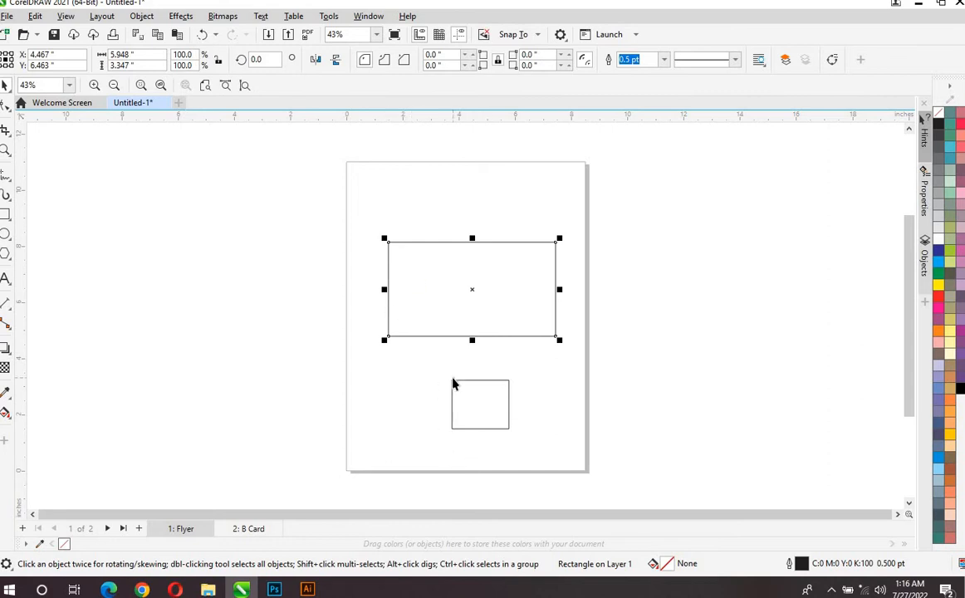
Select both rectangles together by enclosing them in a selection marquee, clearing the selection between attempts.
left_click_drag(365, 207, 573, 443)
left_click_drag(363, 220, 551, 444)
left_click(498, 403)
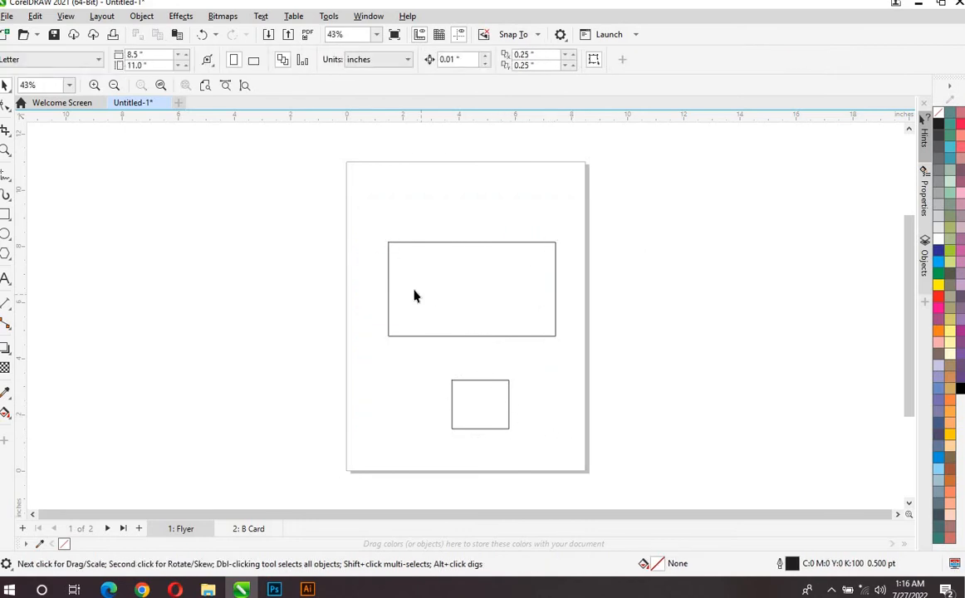
left_click_drag(359, 223, 580, 447)
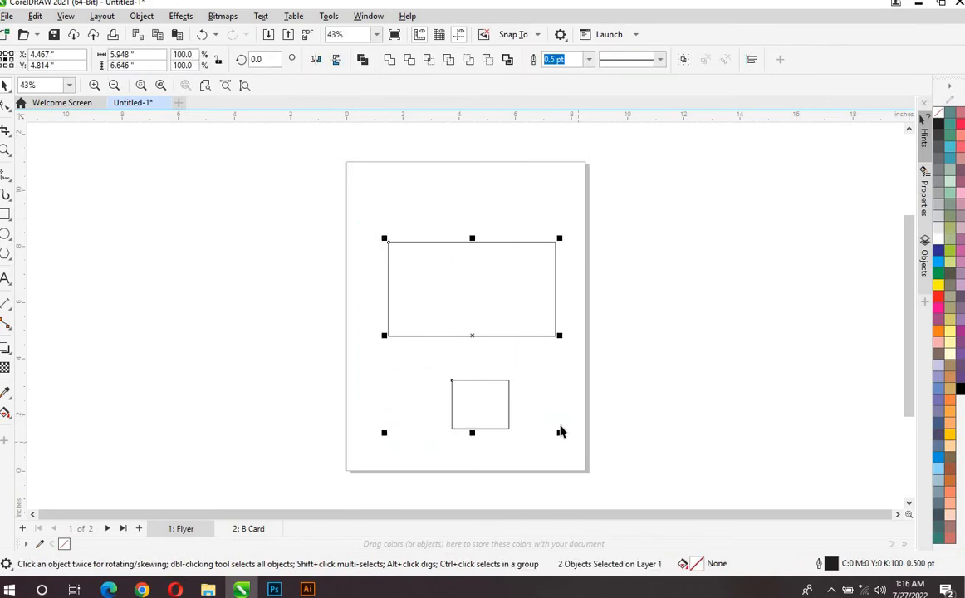
Marquee the large rectangle with only part of the small one, and marquee again so both rectangles are fully enclosed.
left_click_drag(357, 226, 582, 418)
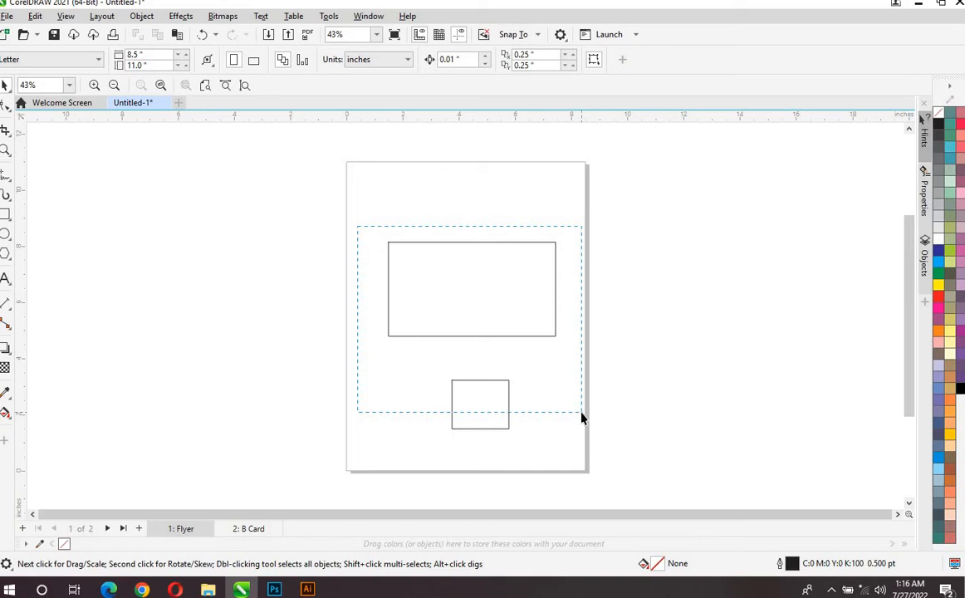
left_click_drag(581, 417, 581, 417)
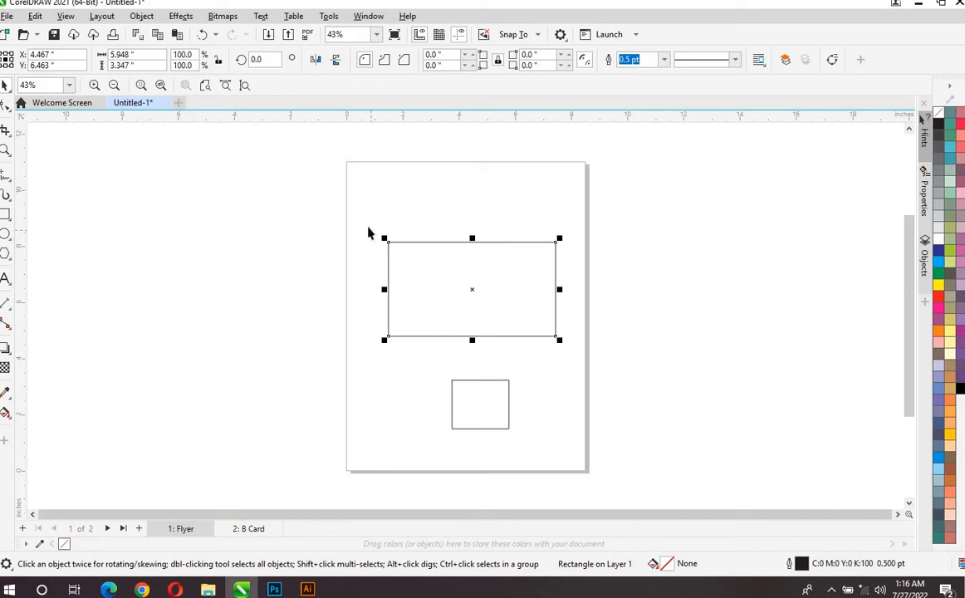
left_click_drag(369, 234, 584, 428)
left_click_drag(362, 211, 583, 449)
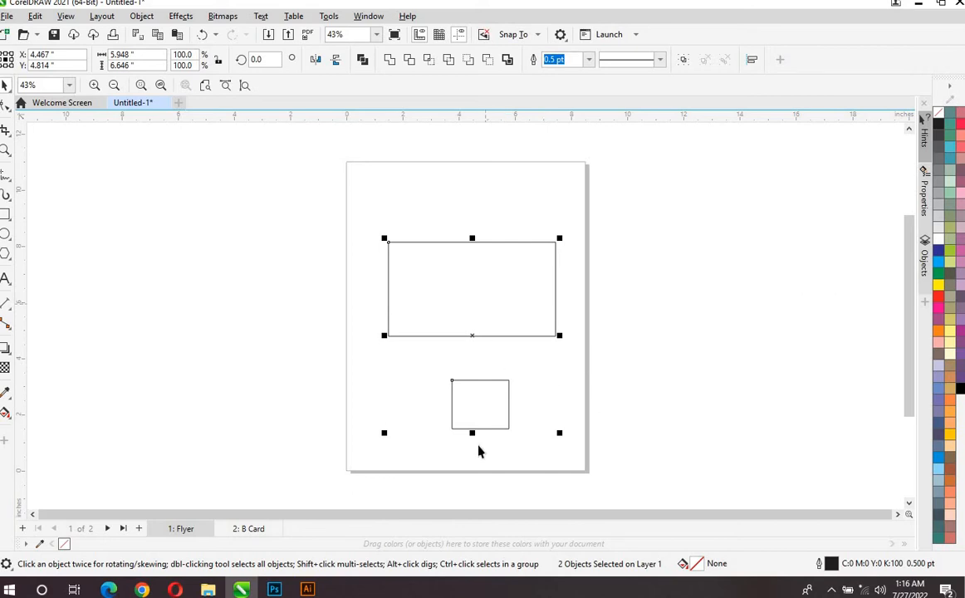
Move both rectangles up the page together, and reposition the large one alone, centred at about X 4.92, Y 8.51 inches.
left_click(504, 280)
left_click_drag(504, 280, 516, 260)
left_click(586, 273)
left_click(506, 262)
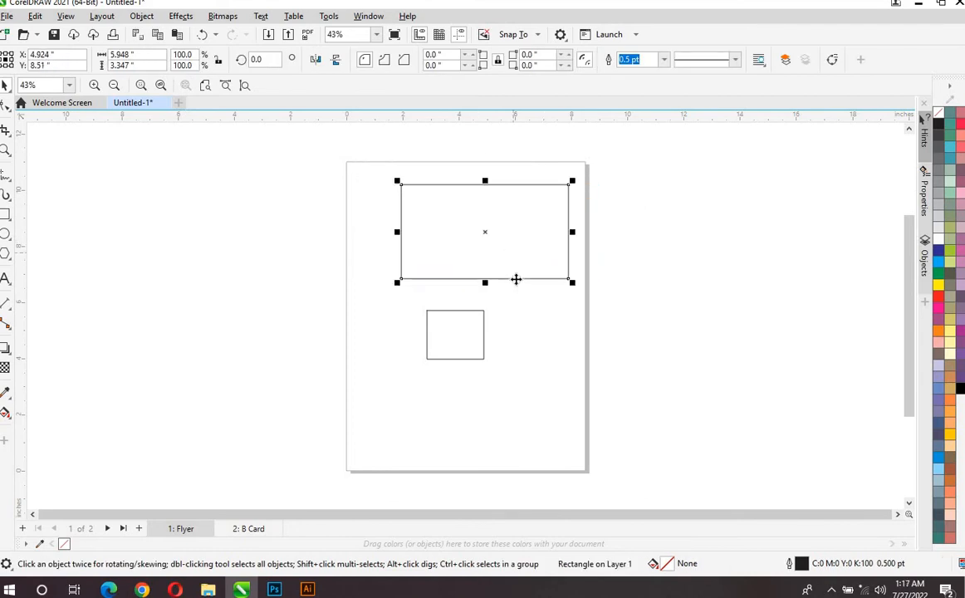
Marquee both rectangles, move them toward the page's upper-left area, centred at about X 3.55, Y 7.49 inches, and clear the selection.
left_click_drag(351, 166, 573, 392)
left_click_drag(435, 249, 410, 242)
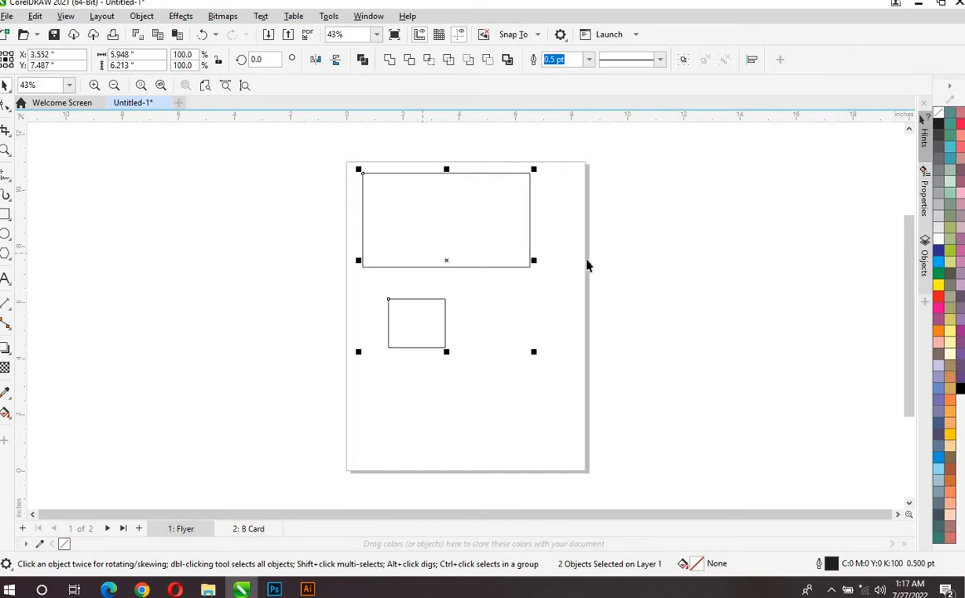
left_click(558, 340)
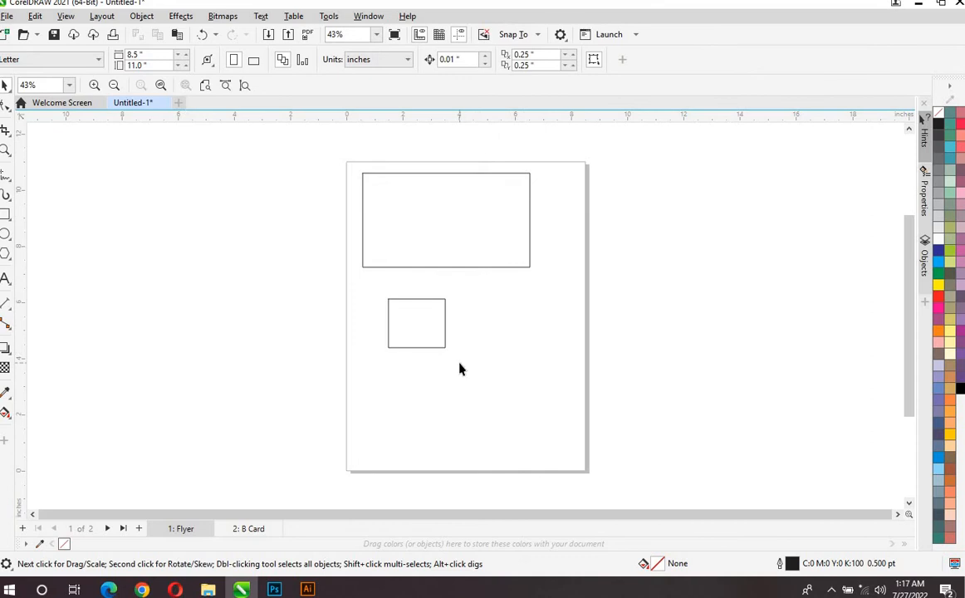
Rotate the small rectangle clockwise to an angle of about 321.5 degrees.
left_click(431, 317)
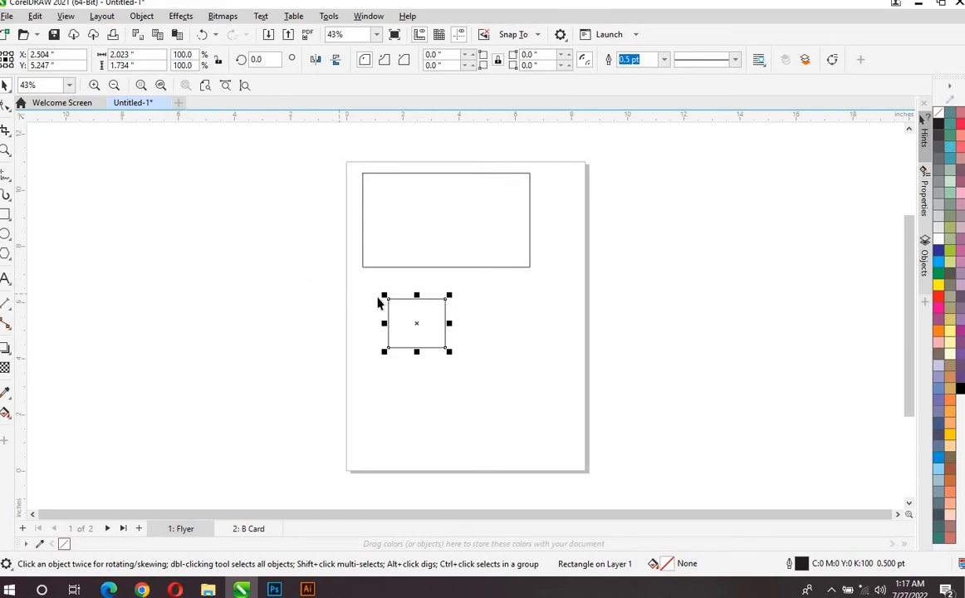
left_click(430, 312)
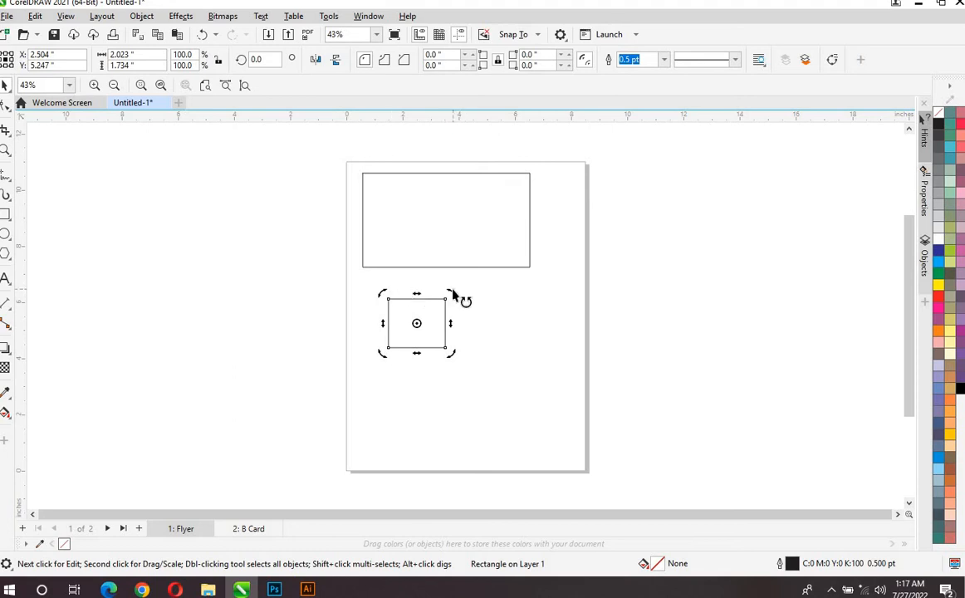
left_click_drag(453, 295, 490, 326)
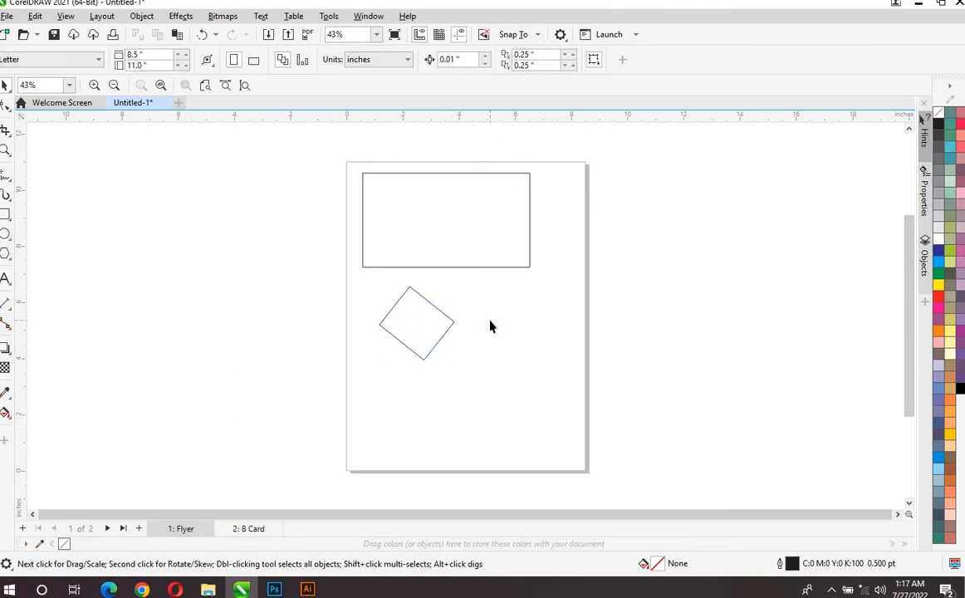
Rotate the small rectangle further clockwise to about 300.7 degrees and clear the selection.
double_click(442, 324)
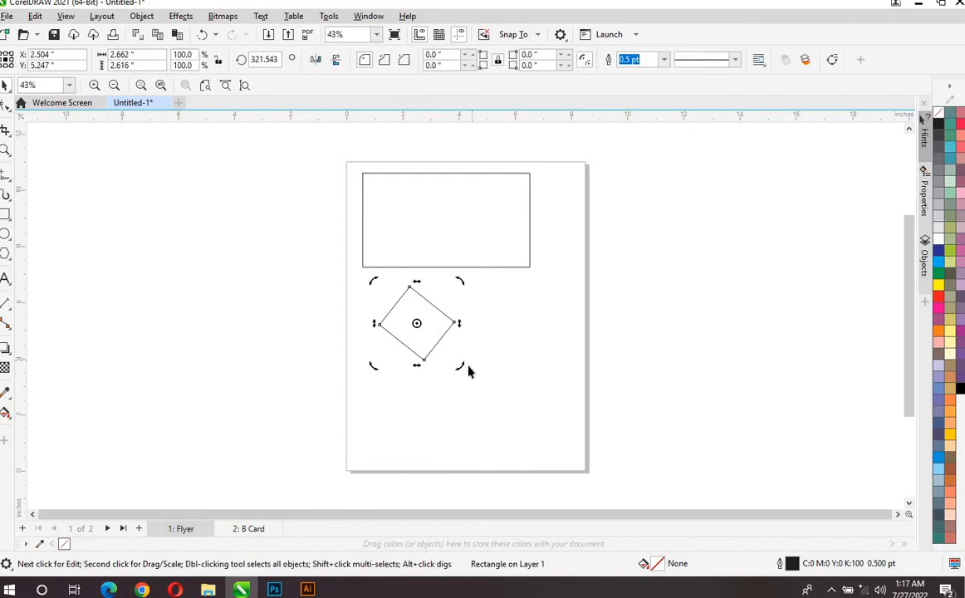
left_click_drag(461, 375, 440, 379)
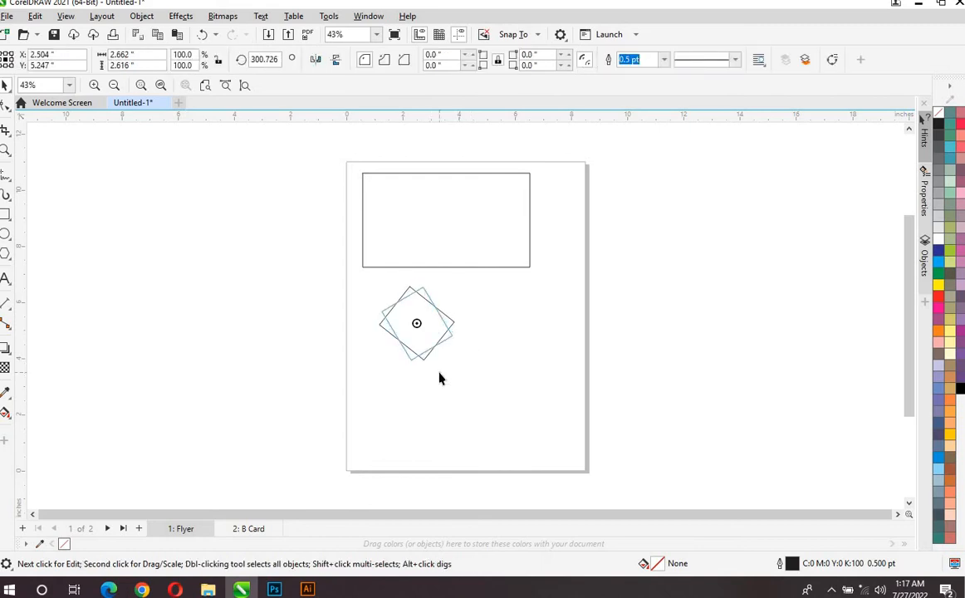
left_click(450, 377)
Switch the small rectangle between its scaling and rotation handles, and rotate it back to nearly level, about 0.35 degrees.
left_click(397, 332)
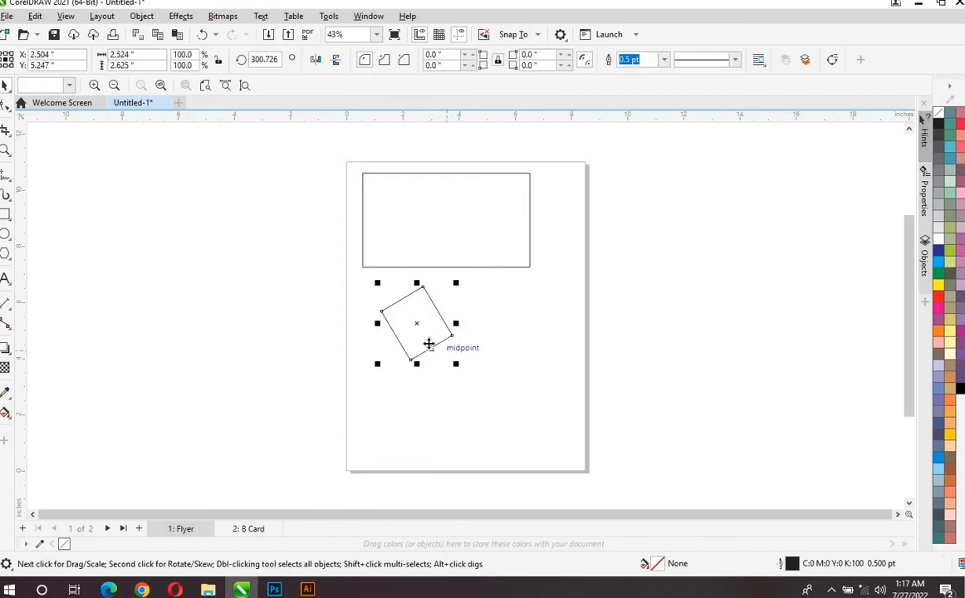
left_click(431, 343)
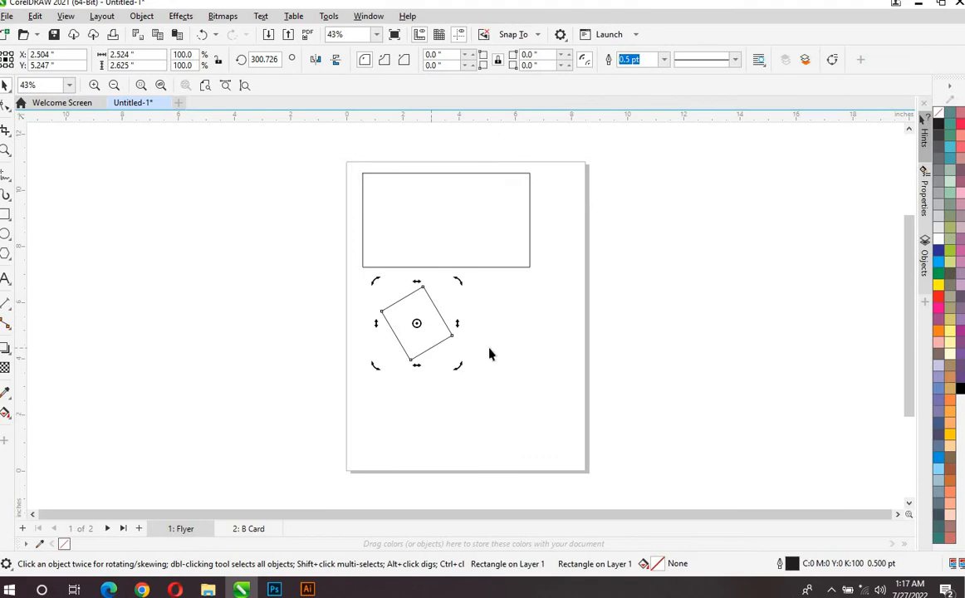
left_click(435, 238)
left_click(433, 329)
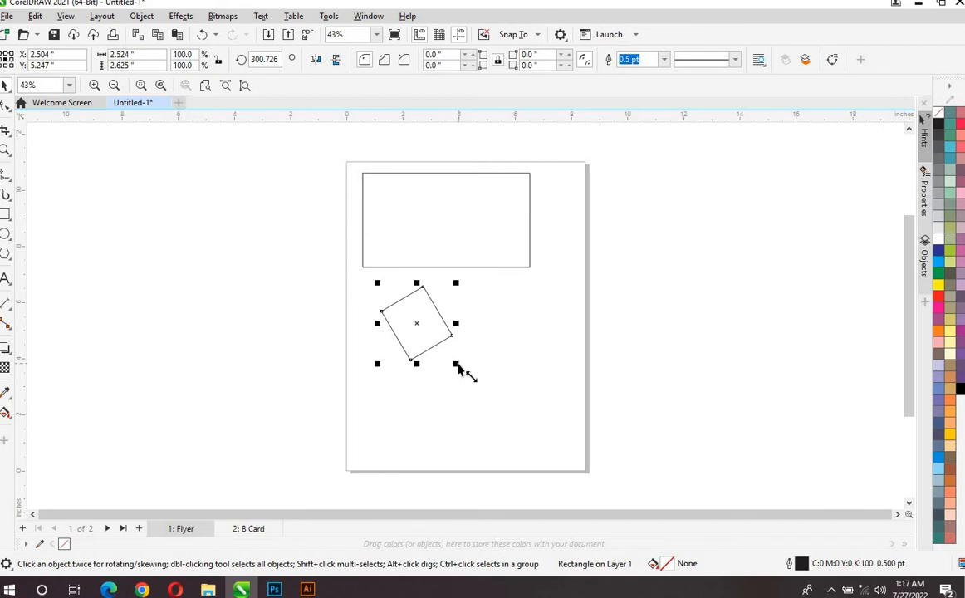
left_click(429, 343)
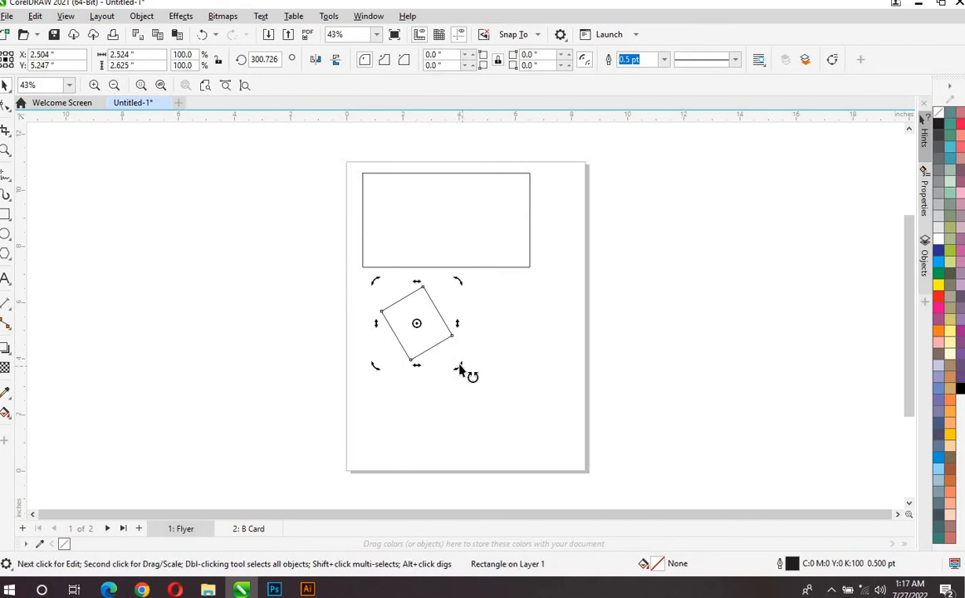
left_click_drag(459, 367, 457, 317)
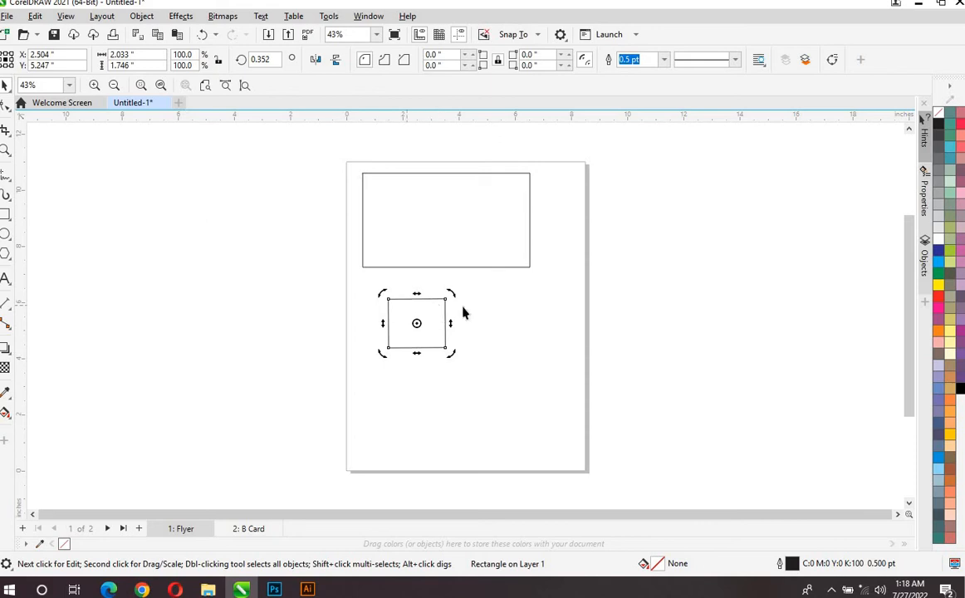
Skew the small rectangle horizontally, its upper edge rightward and its lower edge leftward, into a parallelogram about 3.32 inches wide.
left_click(436, 319)
left_click(435, 319)
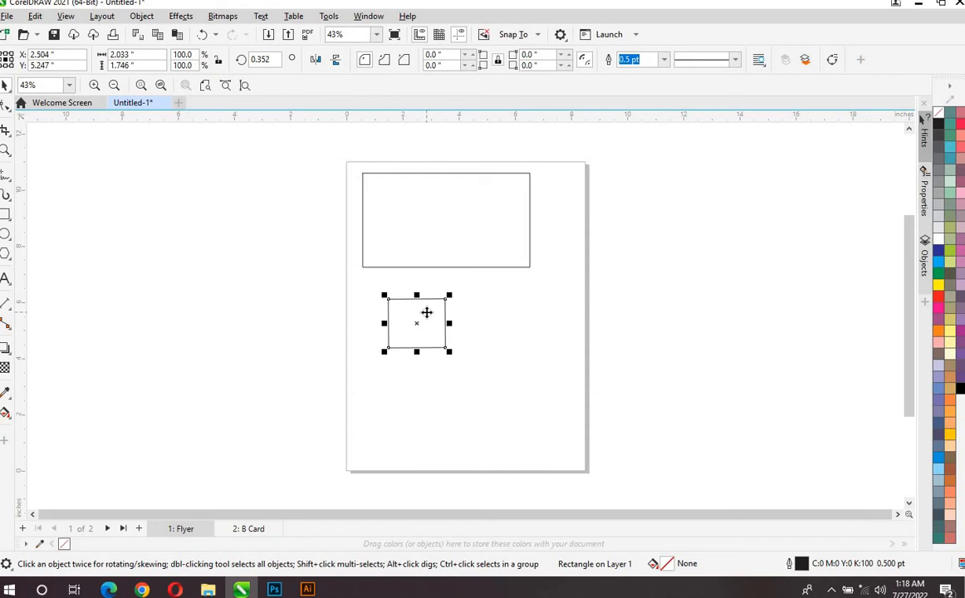
left_click(425, 312)
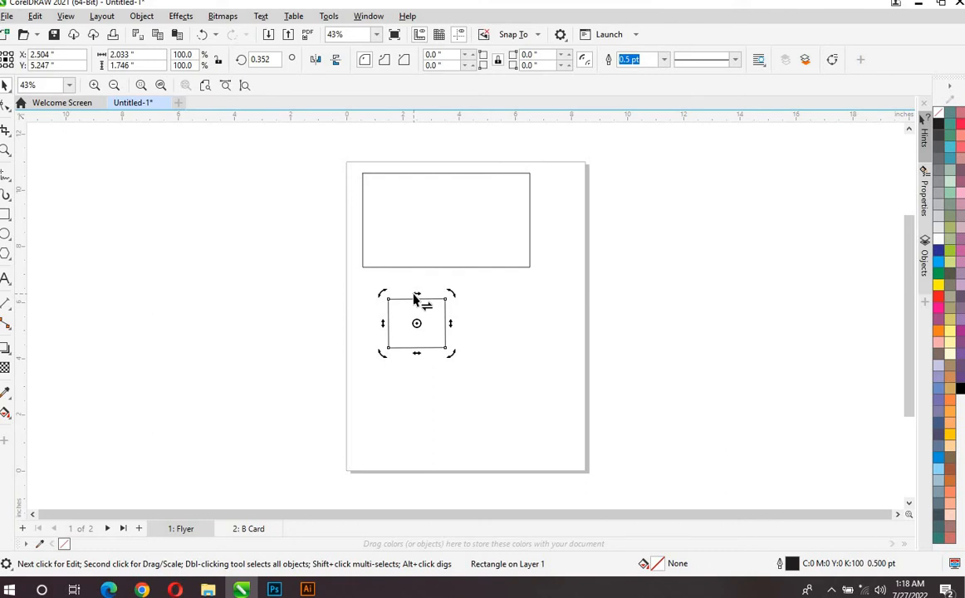
left_click_drag(416, 298, 447, 299)
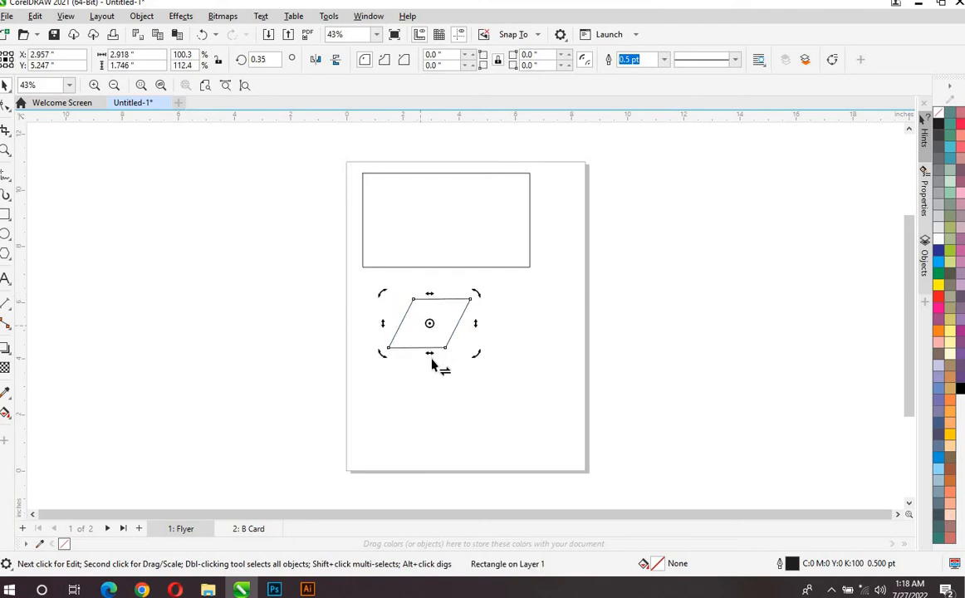
left_click_drag(430, 353, 419, 349)
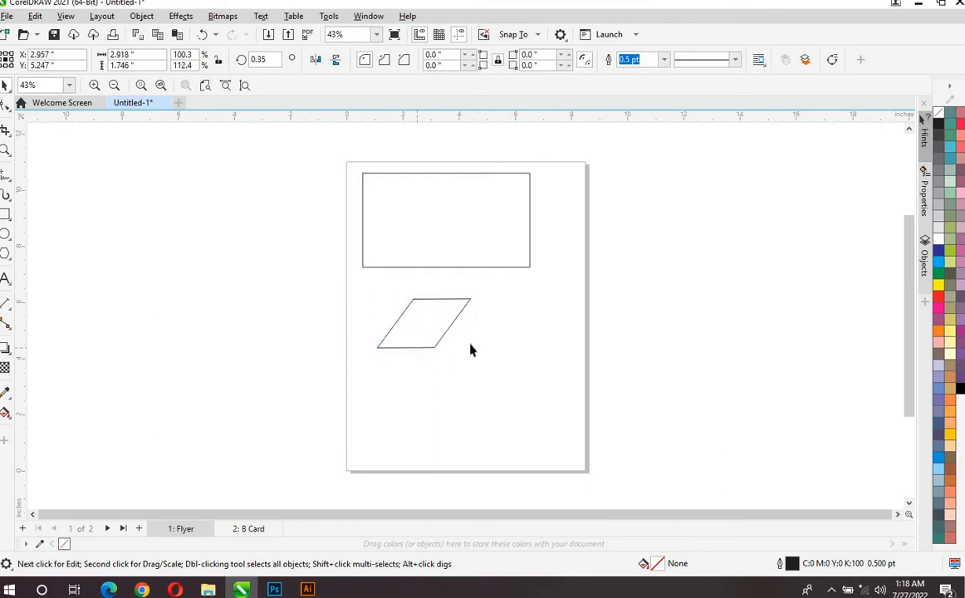
left_click(470, 347)
Move the parallelogram slightly left and skew it vertically, right side downward, to about 1.92 inches tall.
left_click(449, 328)
double_click(443, 316)
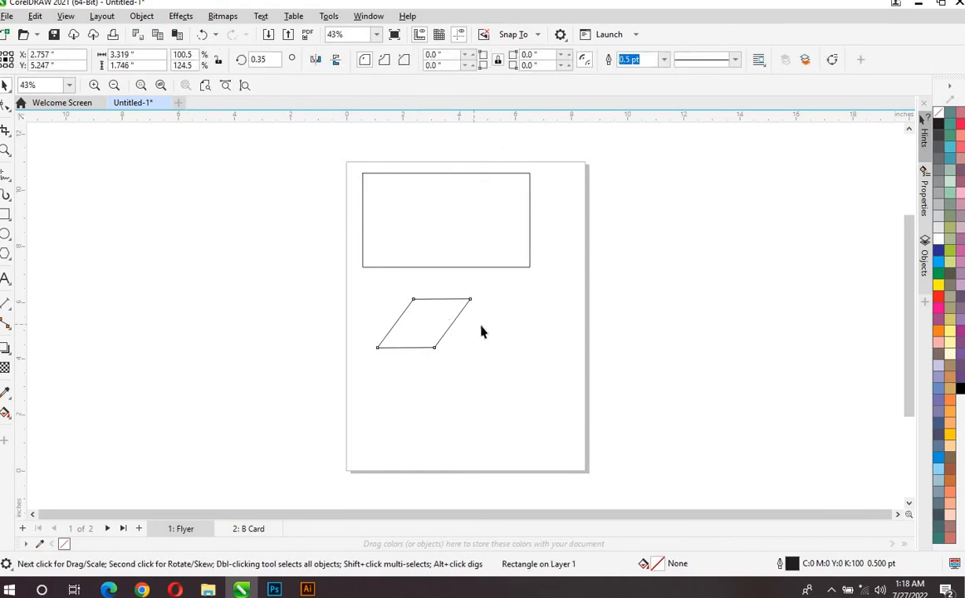
left_click(434, 315)
left_click_drag(439, 320, 473, 345)
left_click(474, 345)
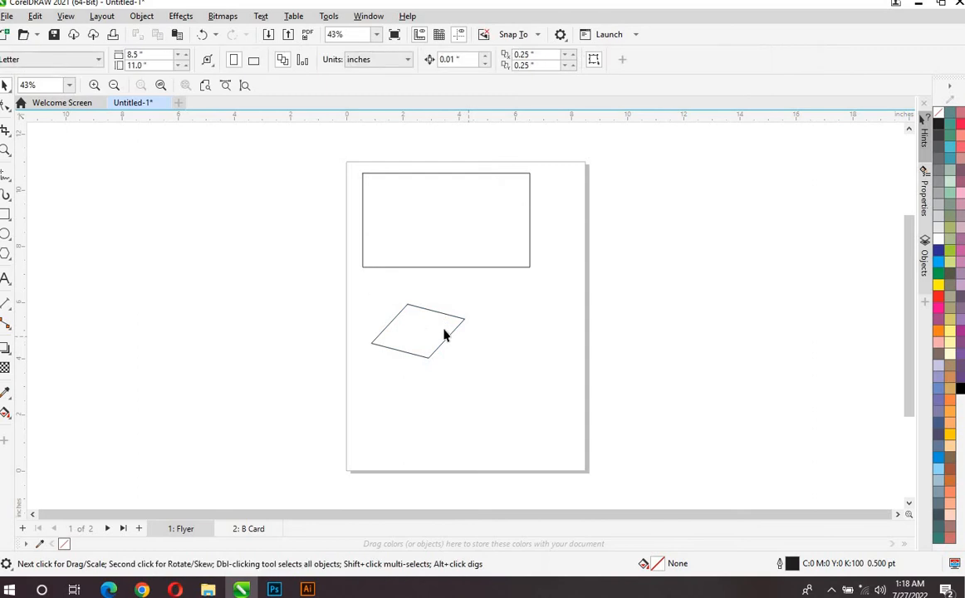
left_click(454, 329)
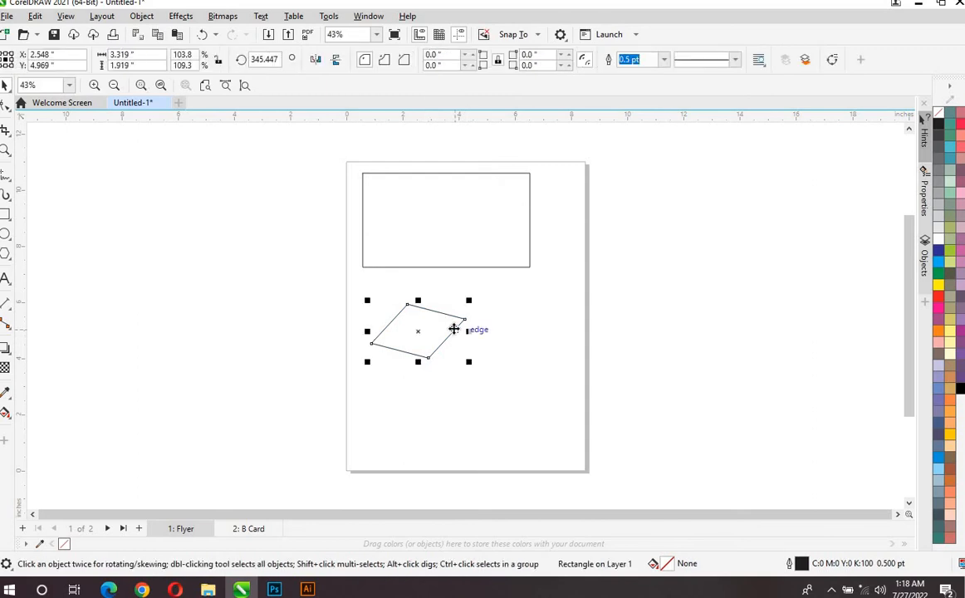
Move the large rectangle down to overlap the parallelogram, centred at about X 3.87, Y 7.16 inches.
left_click(458, 224)
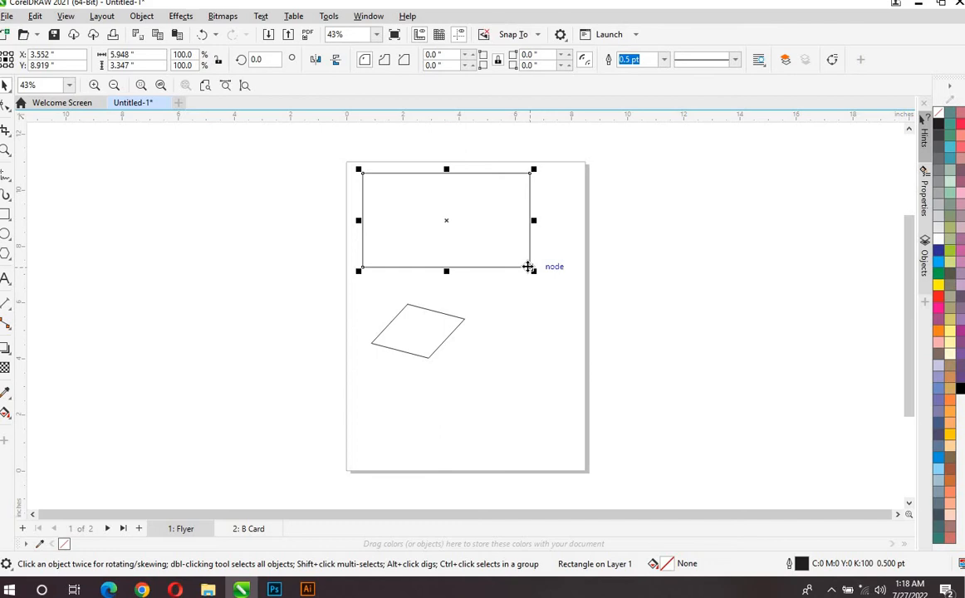
left_click_drag(527, 266, 537, 315)
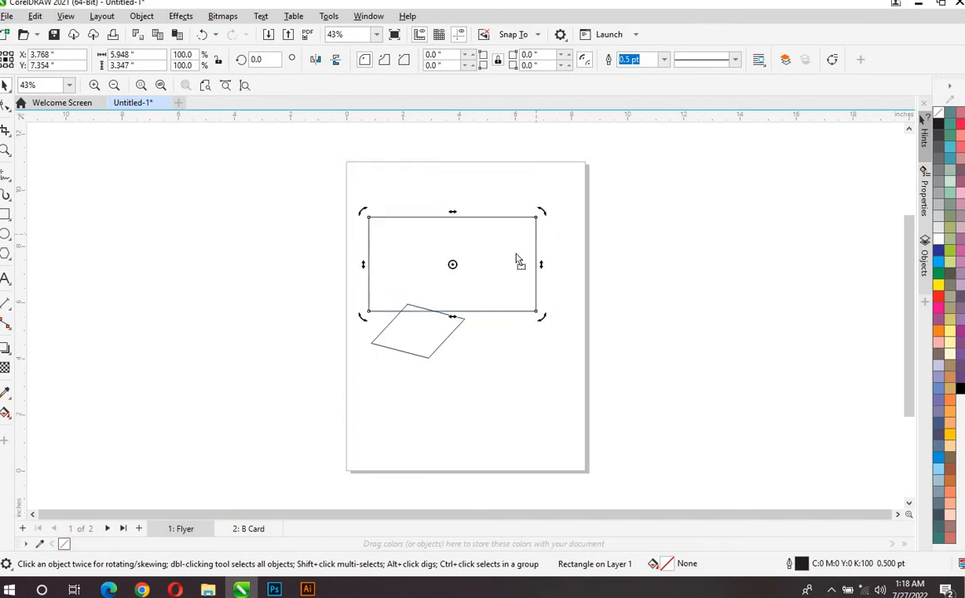
left_click_drag(514, 256, 517, 261)
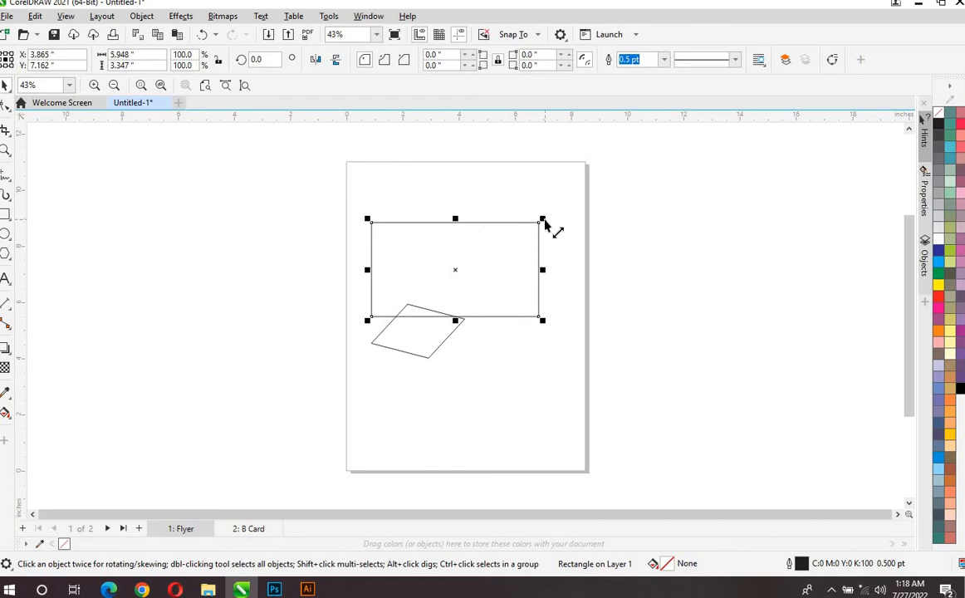
Enlarge the large rectangle proportionally from its upper-right corner until it nearly reaches the page's right edge.
left_click_drag(547, 217, 568, 190)
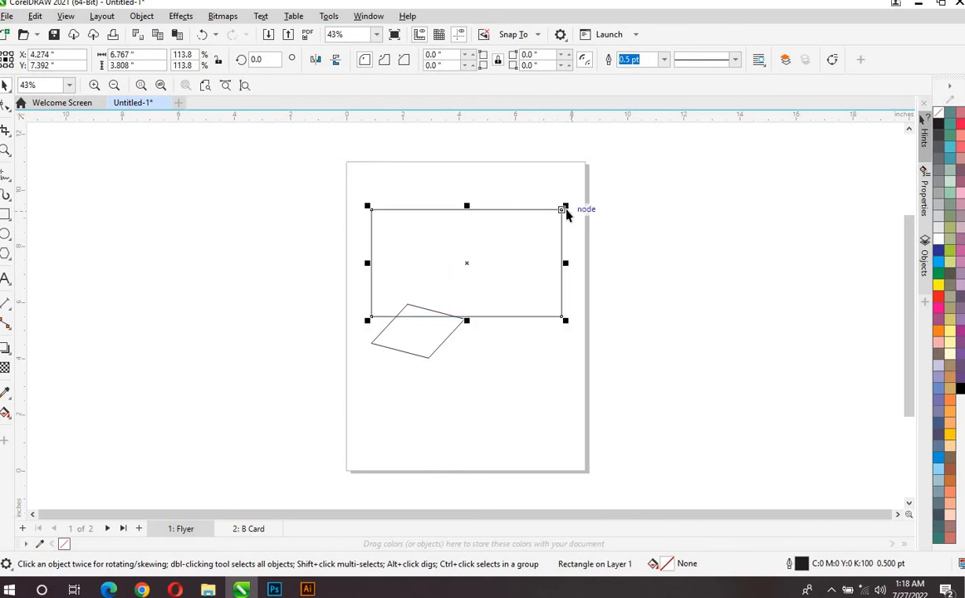
left_click_drag(565, 208, 585, 198)
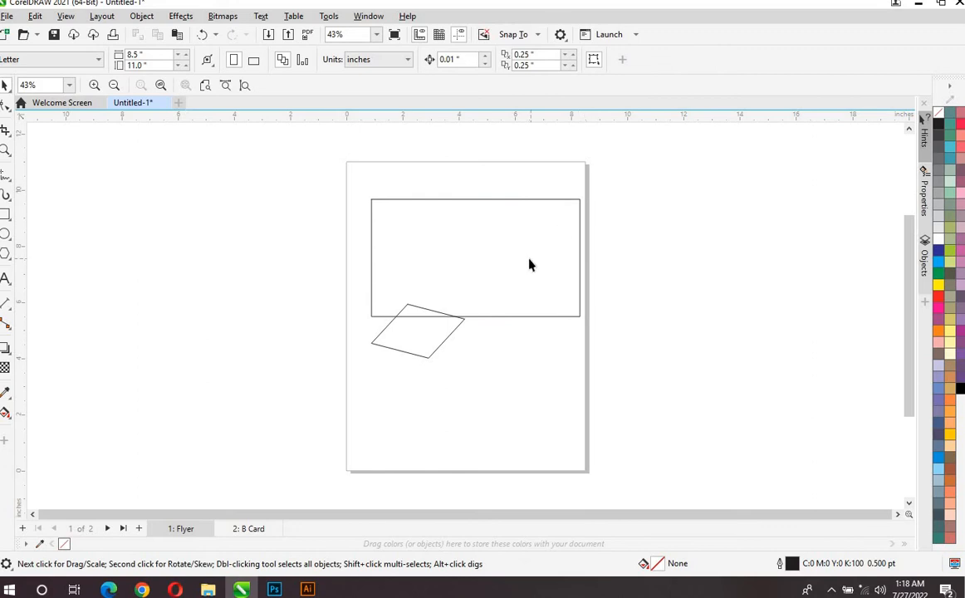
Move the large rectangle slightly up and left, then shrink it proportionally from its upper-right corner to about 5.82 by 3.28 inches.
mouse_move(529, 262)
left_mouse_down()
mouse_move(476, 263)
mouse_move(524, 261)
mouse_move(516, 250)
left_mouse_up()
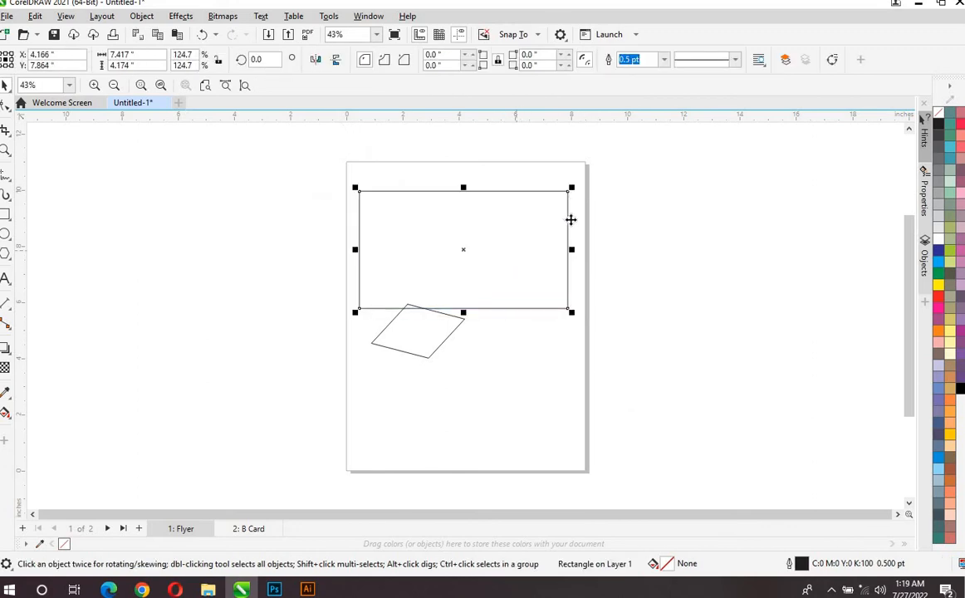
left_click_drag(572, 189, 536, 222)
left_click(536, 217)
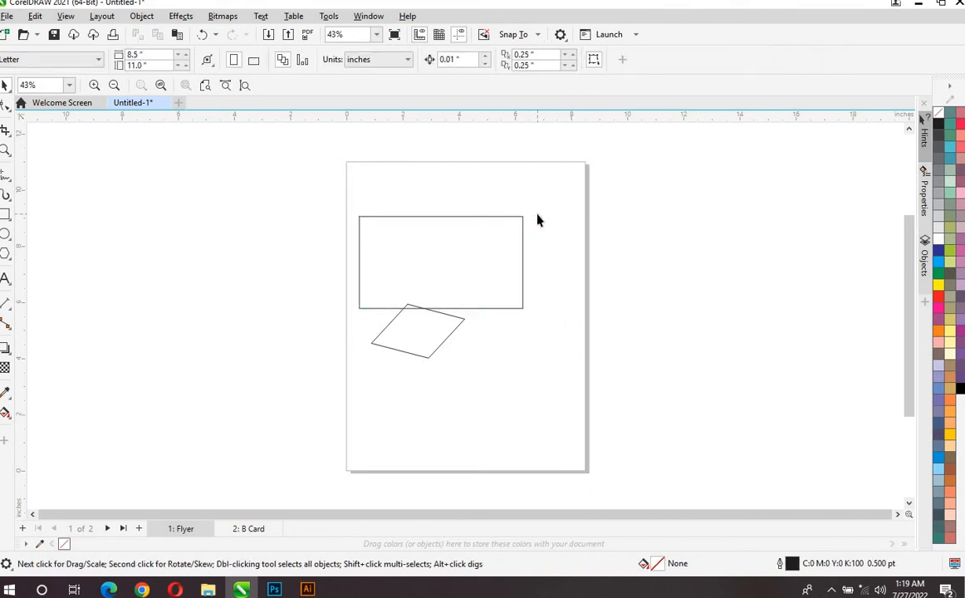
Stretch the large rectangle upward from its top edge and outward from its right edge to about 7.42 by 4.17 inches.
left_click(479, 260)
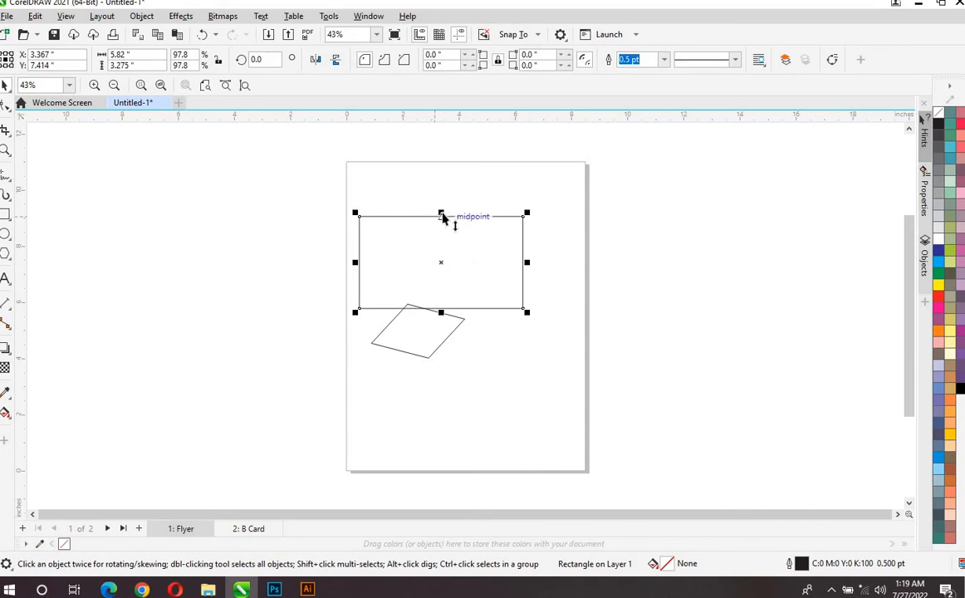
left_click_drag(444, 216, 445, 191)
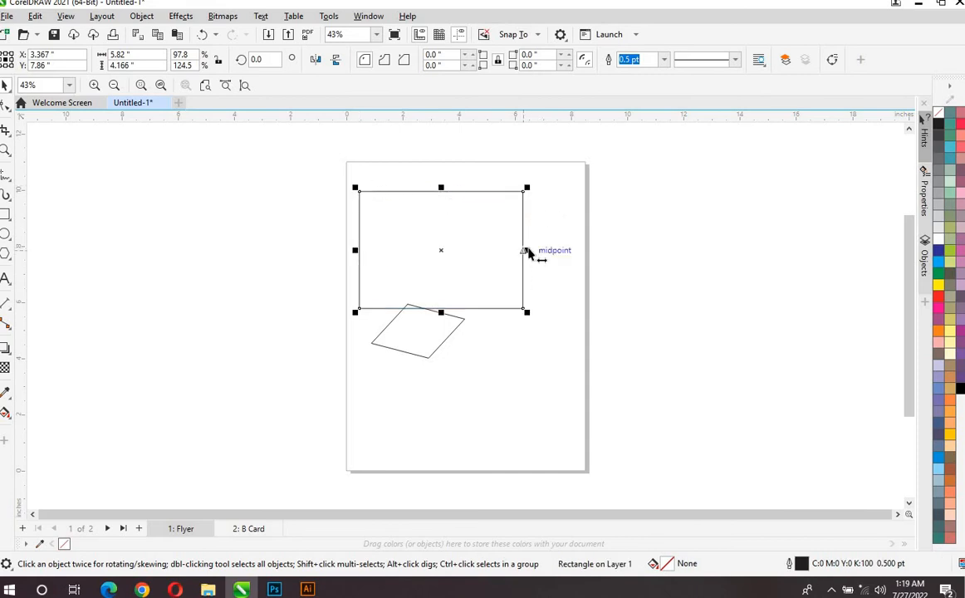
left_click_drag(528, 253, 573, 258)
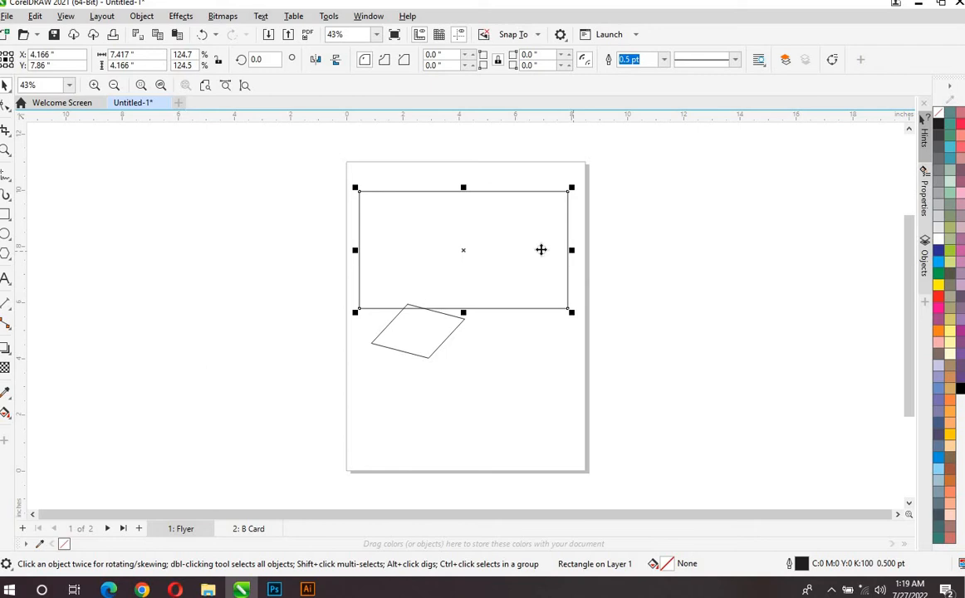
Fill the large rectangle with yellow, and with nothing selected open the document default fill change and dismiss it.
left_click_drag(939, 287, 538, 304)
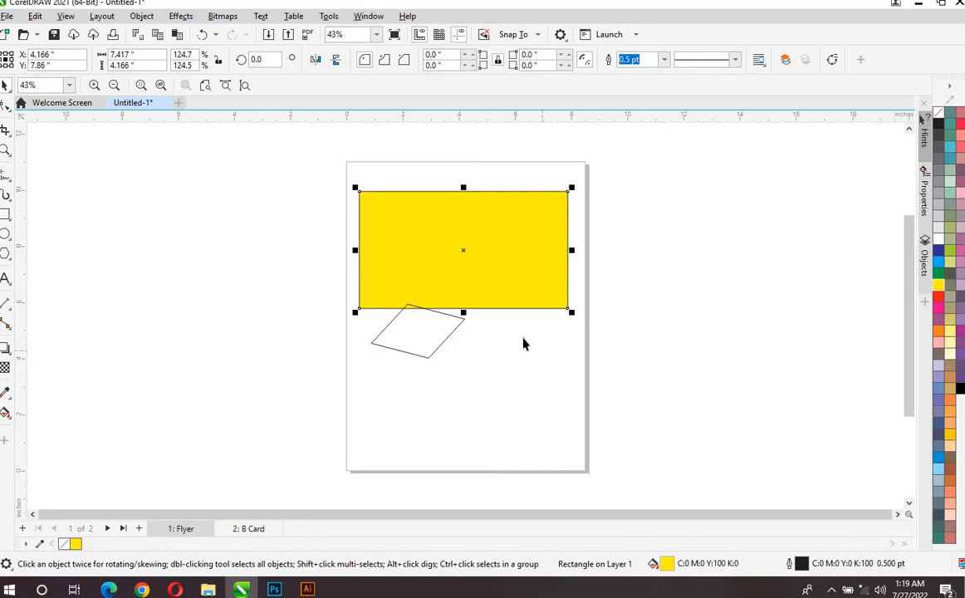
left_click(541, 367)
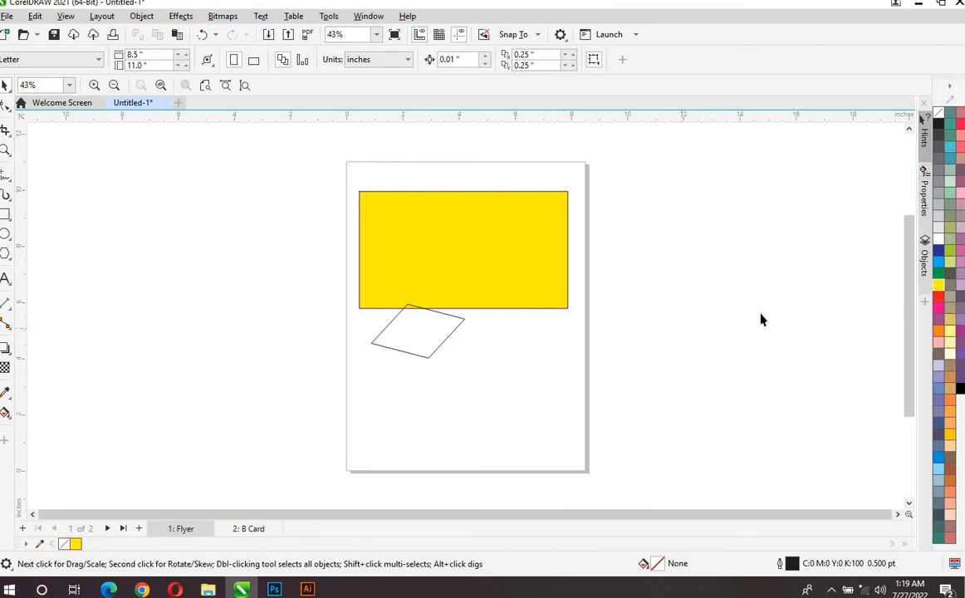
left_click(941, 290)
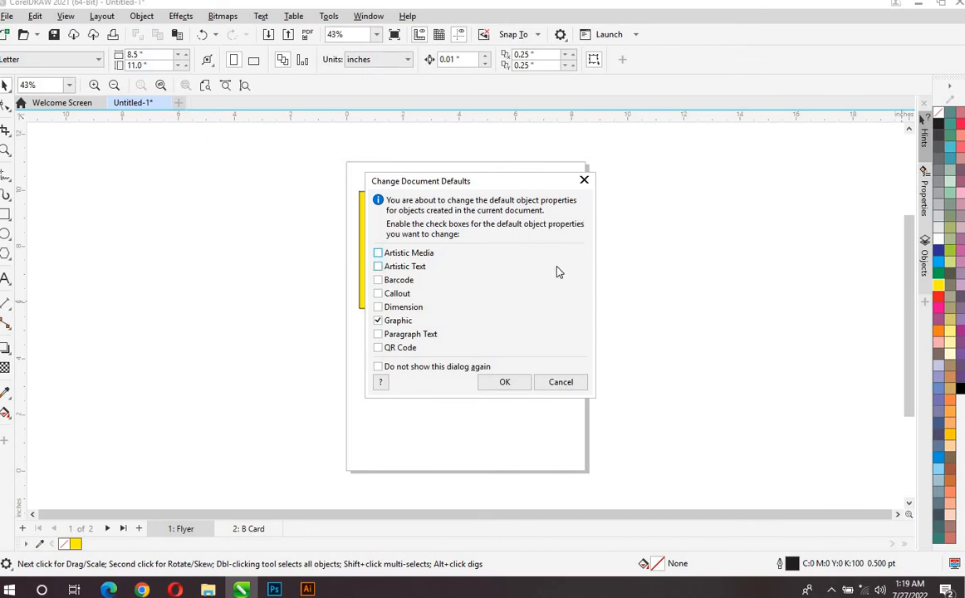
left_click(560, 382)
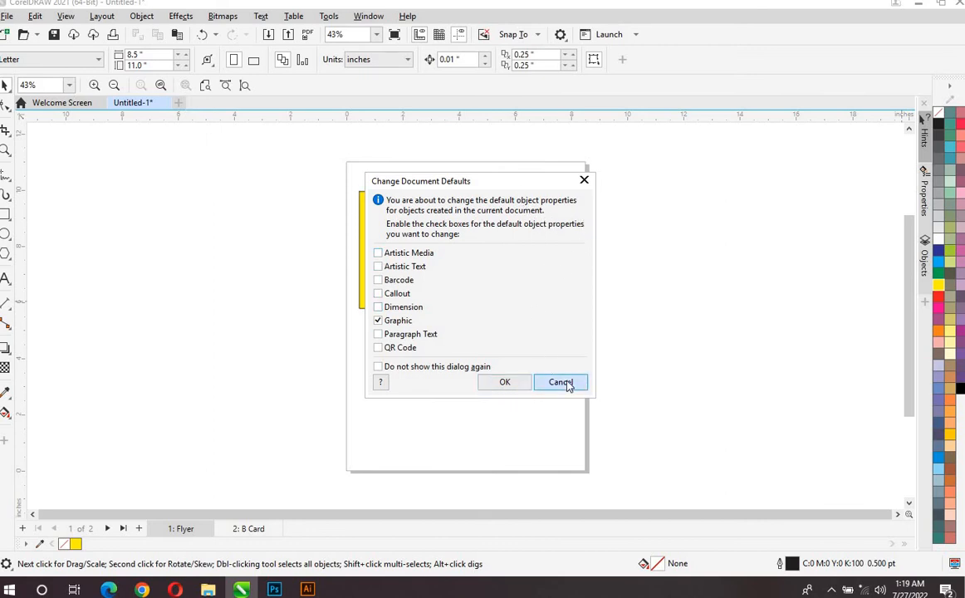
Move the parallelogram down clear of the yellow rectangle, centred at about X 2.67, Y 3.88 inches, and deselect it.
left_click(424, 357)
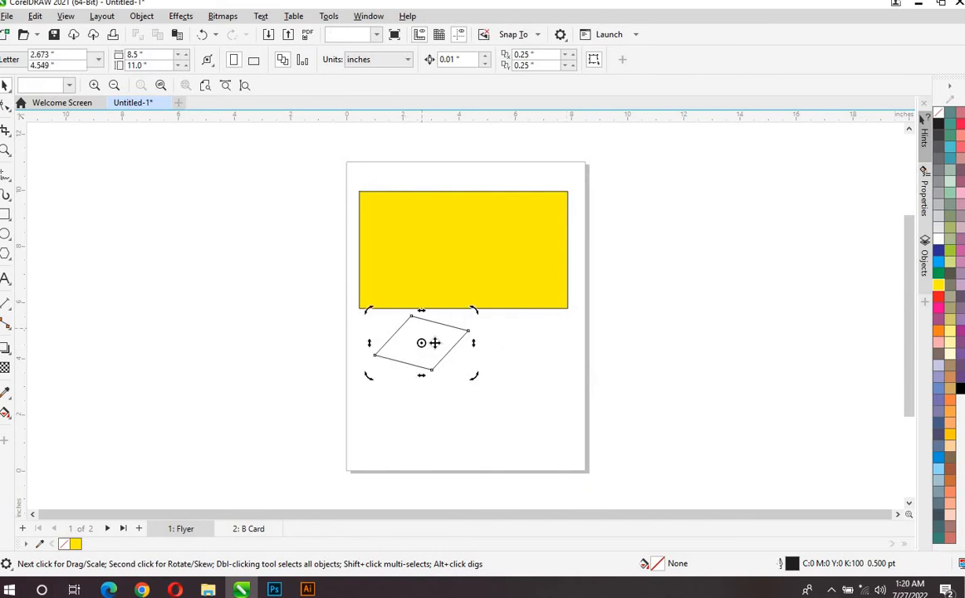
left_click_drag(423, 358, 432, 389)
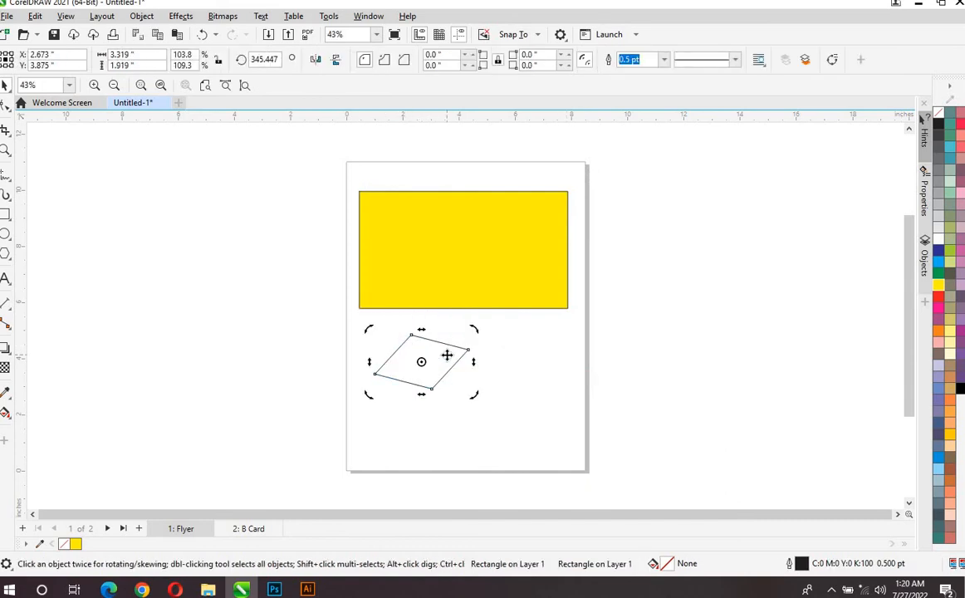
left_click(534, 360)
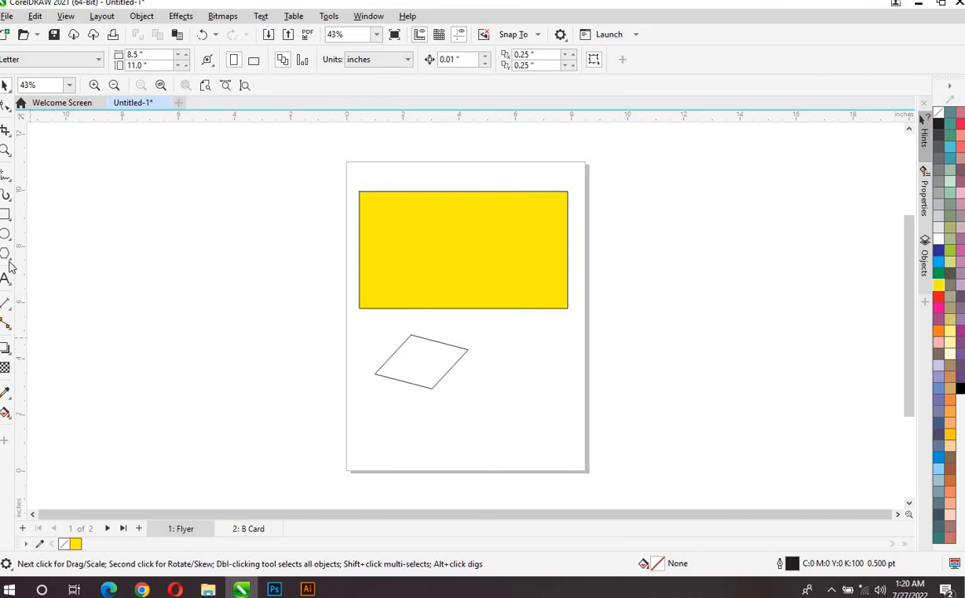
Draw an unfilled rectangle about 2.29 by 1.04 inches to the right of the parallelogram and return to the Pick tool.
left_click(5, 214)
mouse_move(490, 341)
left_mouse_down()
mouse_move(537, 378)
mouse_move(555, 373)
left_mouse_up()
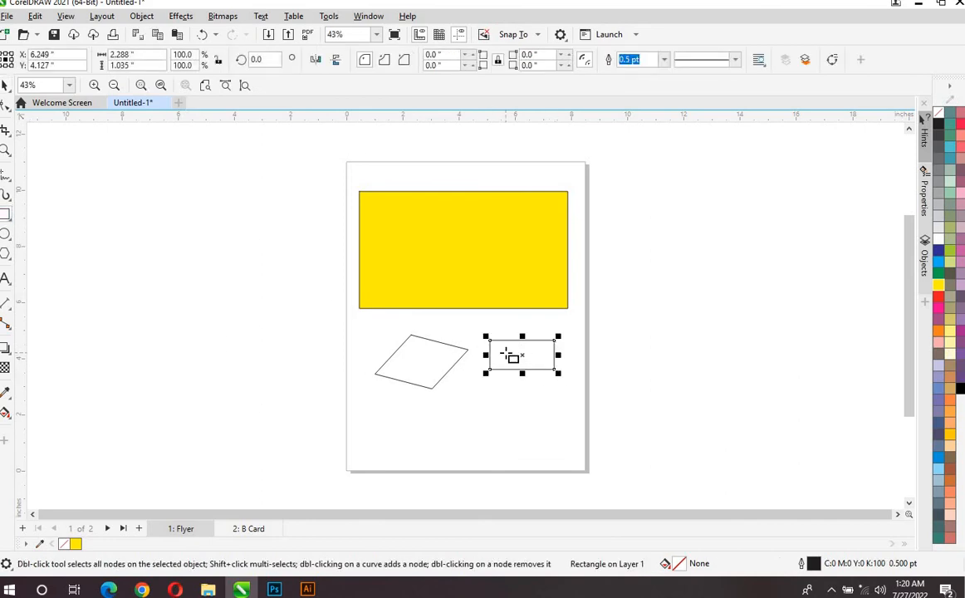
left_click(6, 86)
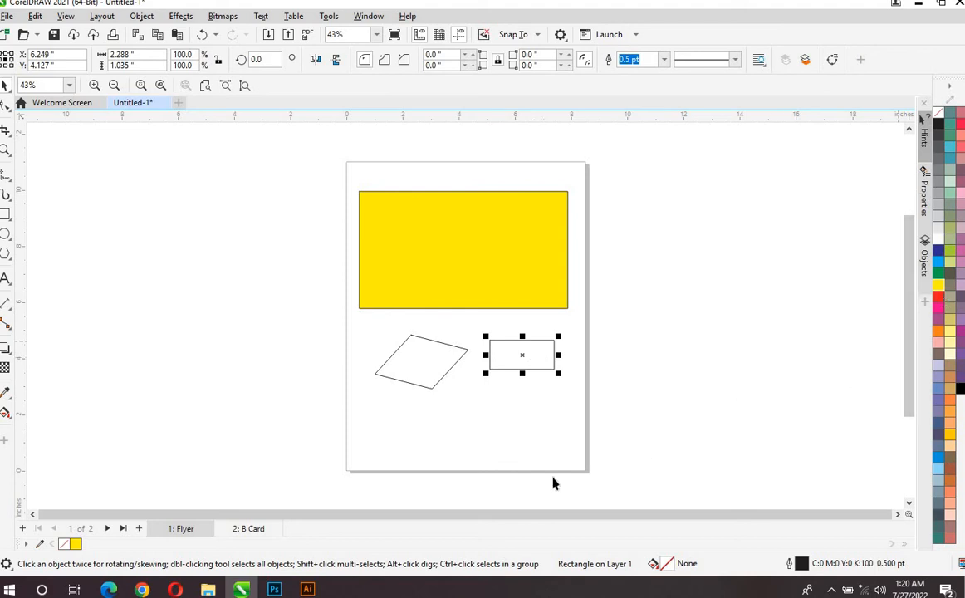
With no object selected, set the document's default fill to red for Graphic objects only.
left_click(836, 409)
left_click(941, 333)
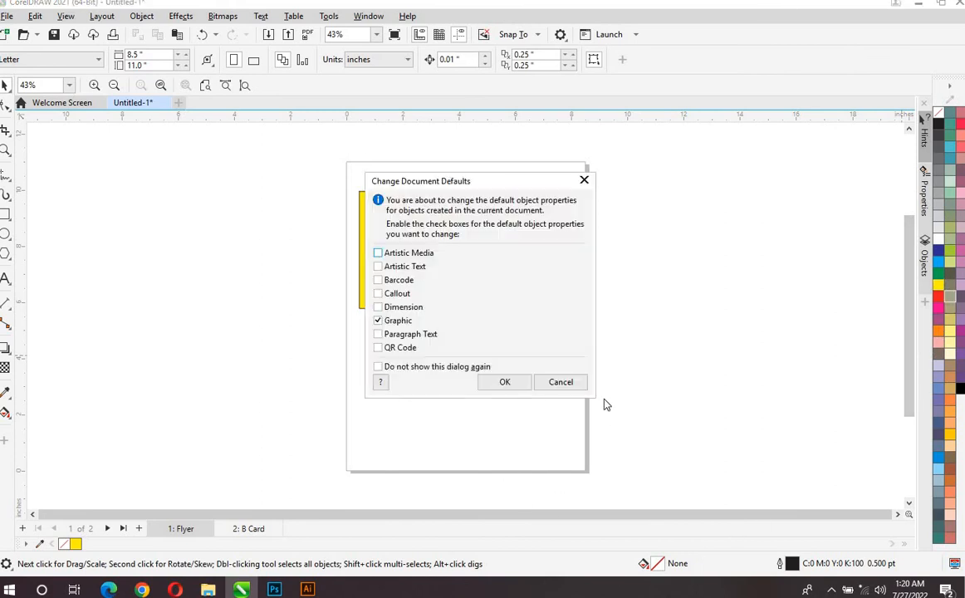
left_click(565, 383)
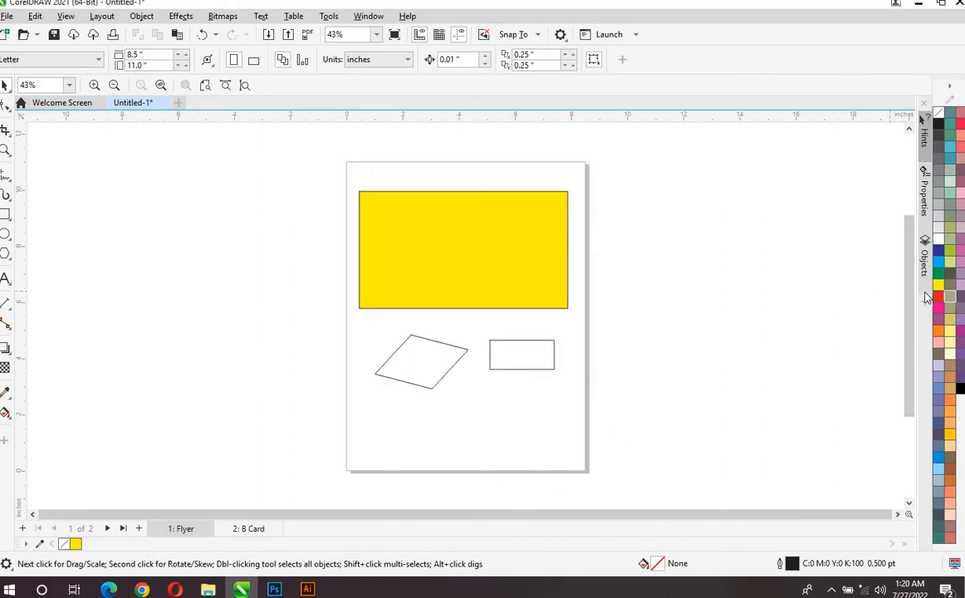
left_click(938, 313)
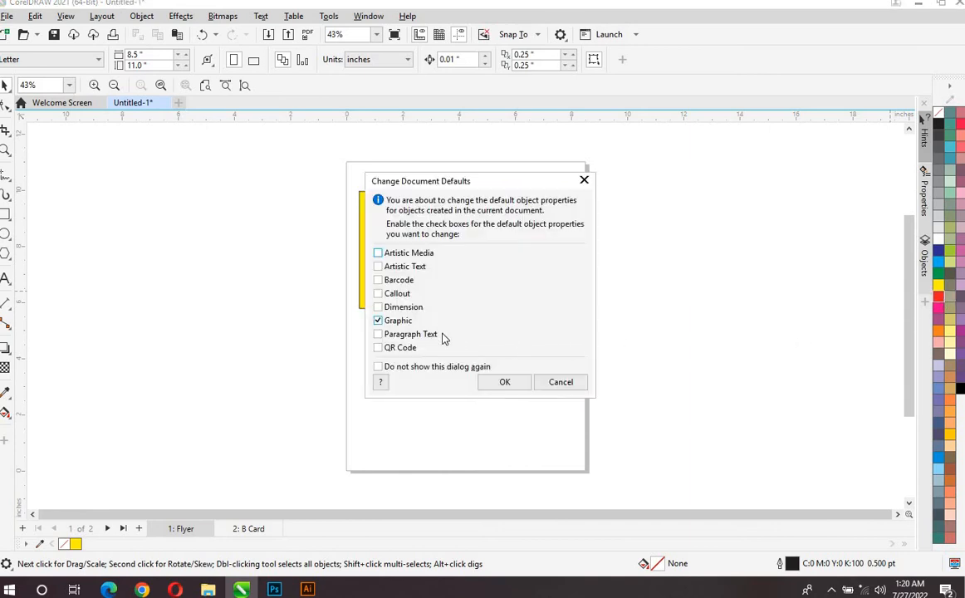
left_click(501, 382)
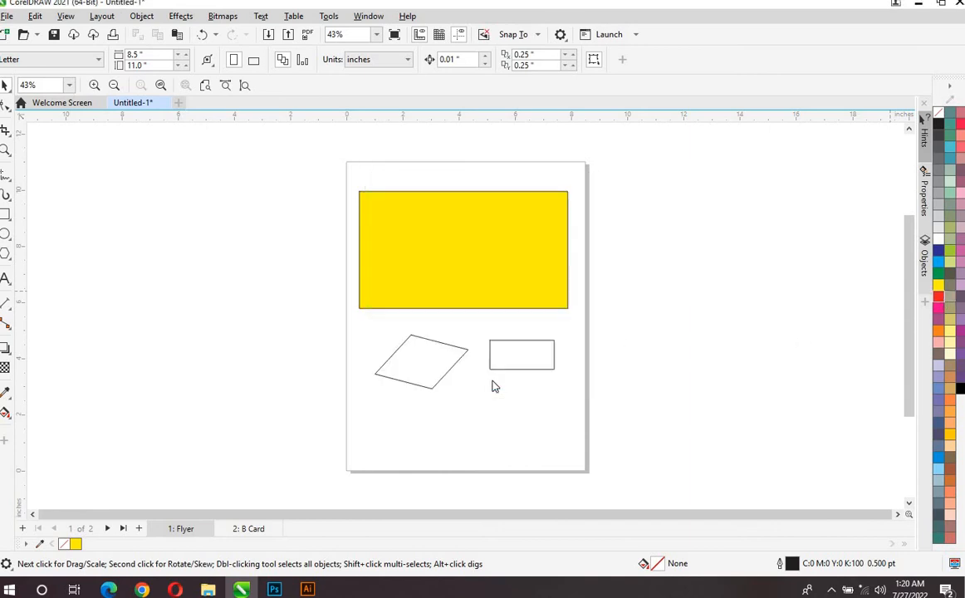
Draw three red-filled rectangles: about 2.14 by 0.89 inches below the parallelogram, a thinner one beside it, and about 1.71 by 1.69 inches overlapping the parallelogram.
left_click(5, 215)
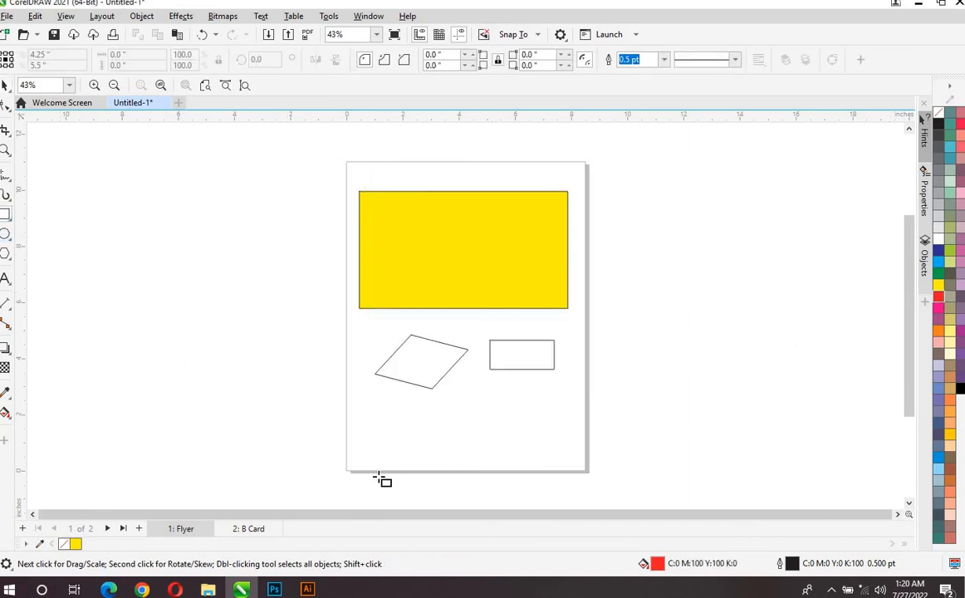
left_click_drag(370, 408, 439, 440)
left_click_drag(476, 409, 529, 426)
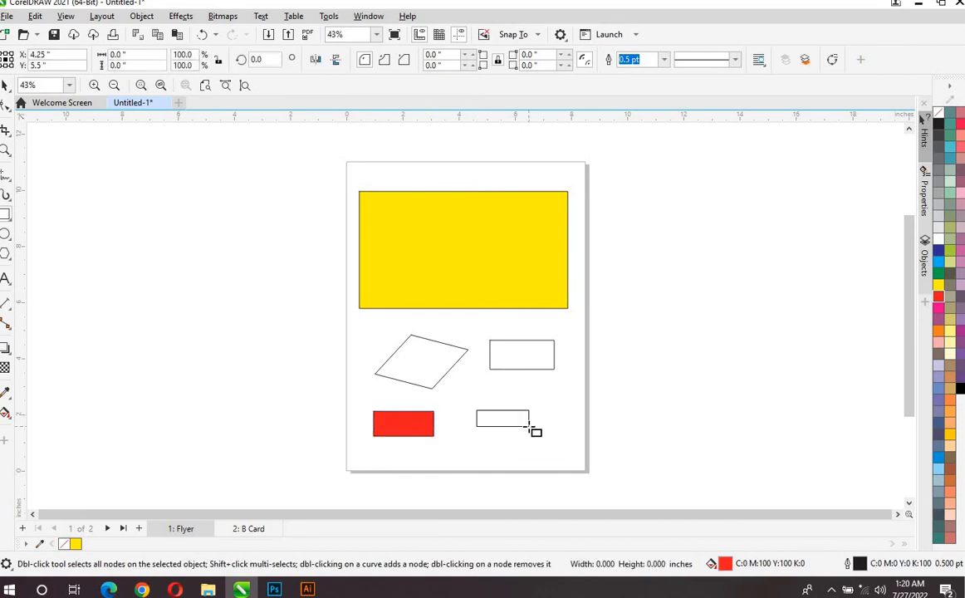
left_click_drag(363, 348, 410, 396)
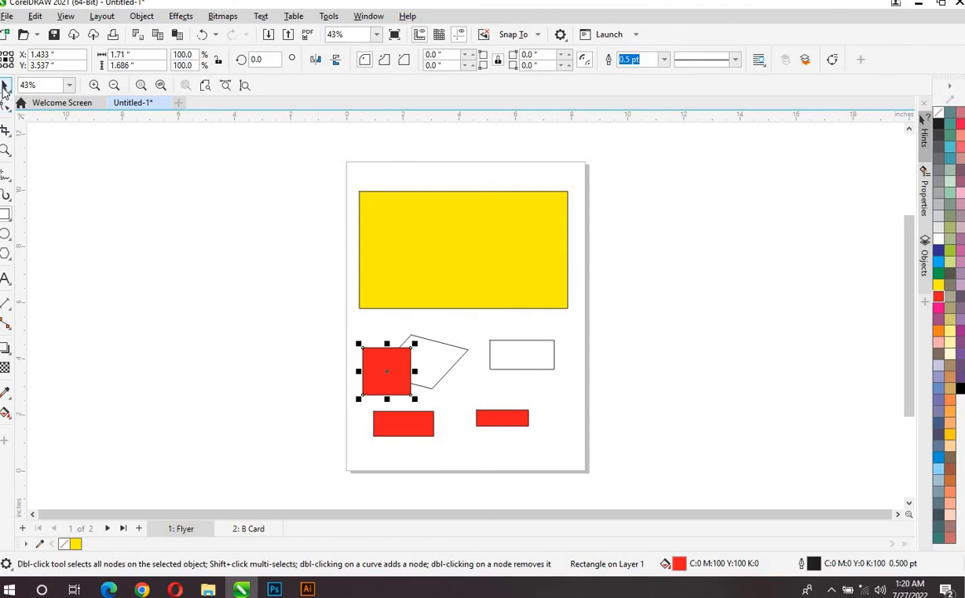
Deselect everything and reset the document's default fill to no fill for Graphic objects.
key("space")
left_click(370, 325)
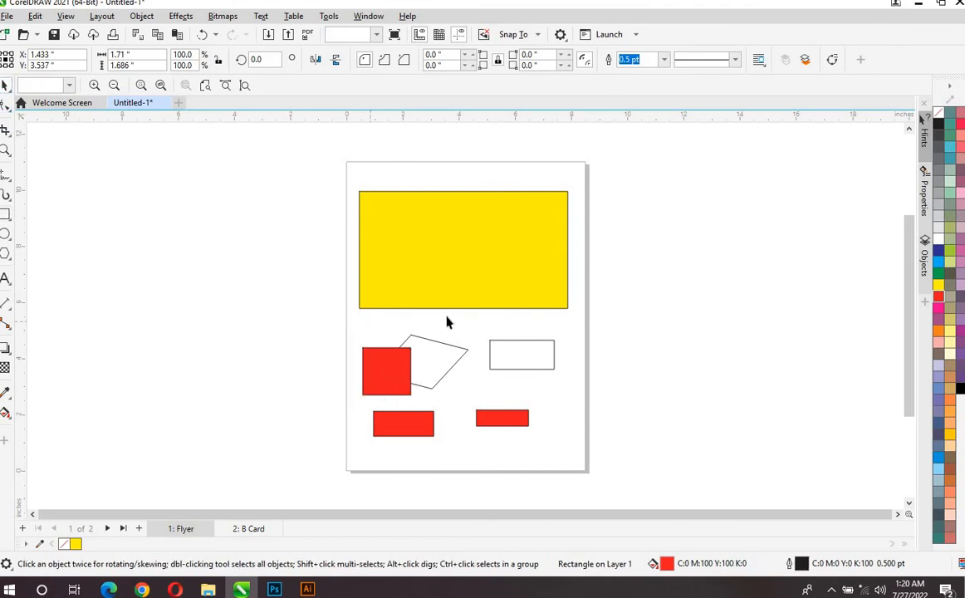
left_click(398, 378)
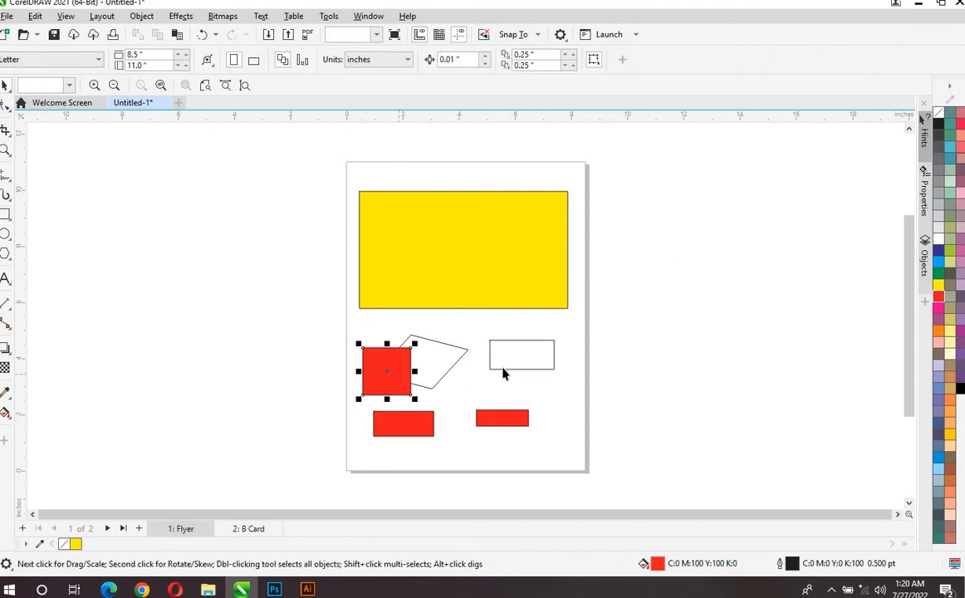
left_click(558, 400)
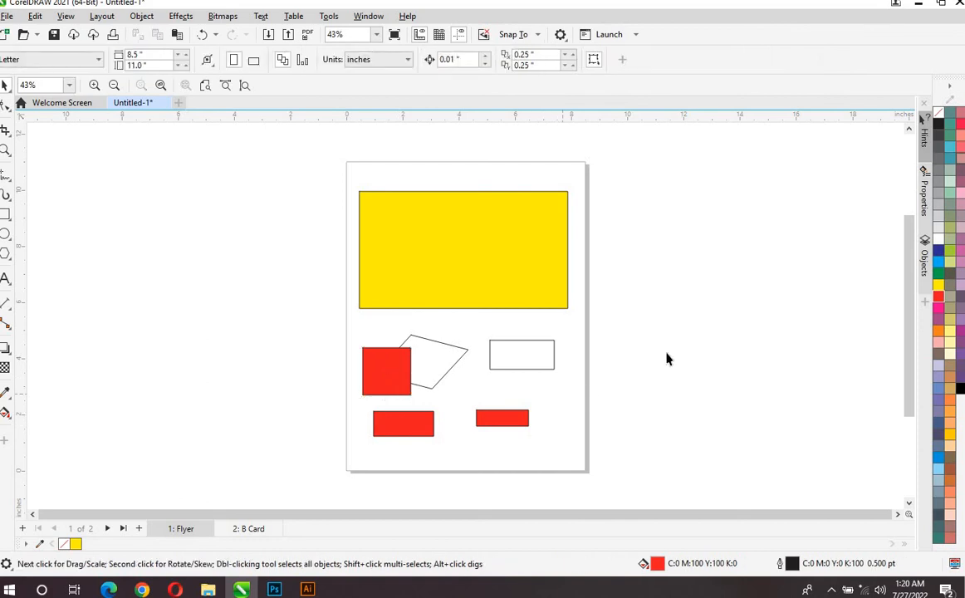
left_click(941, 118)
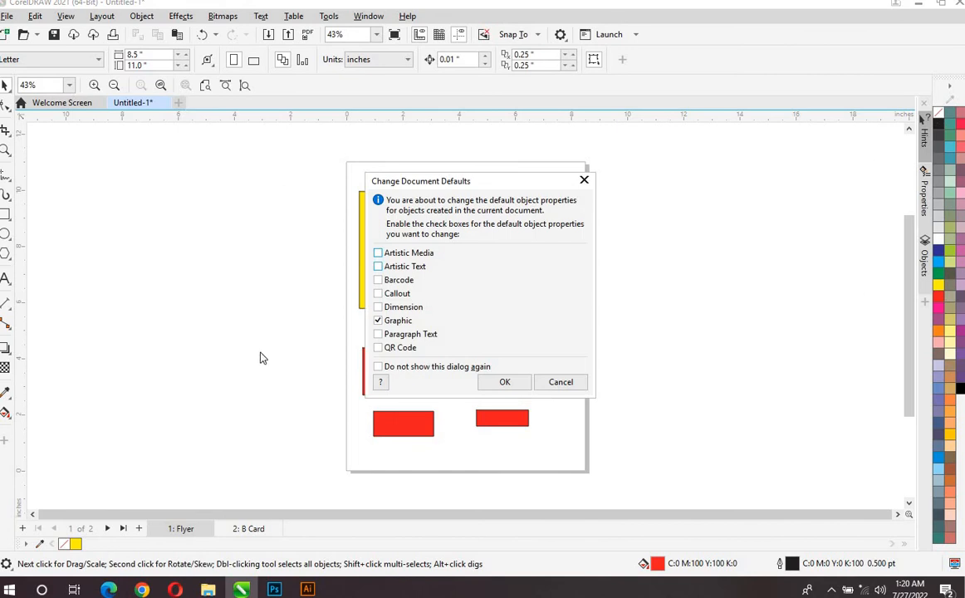
left_click(501, 382)
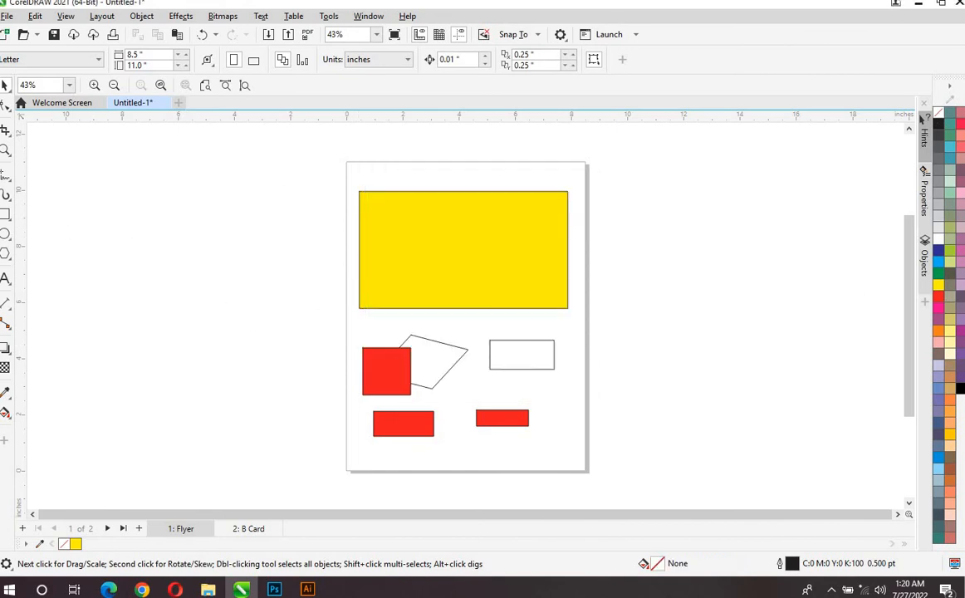
Draw two unfilled rectangles under the yellow one: about 1.52 by 0.99 inches near the middle and about 1.3 by 0.37 inches above the red square.
left_click(6, 214)
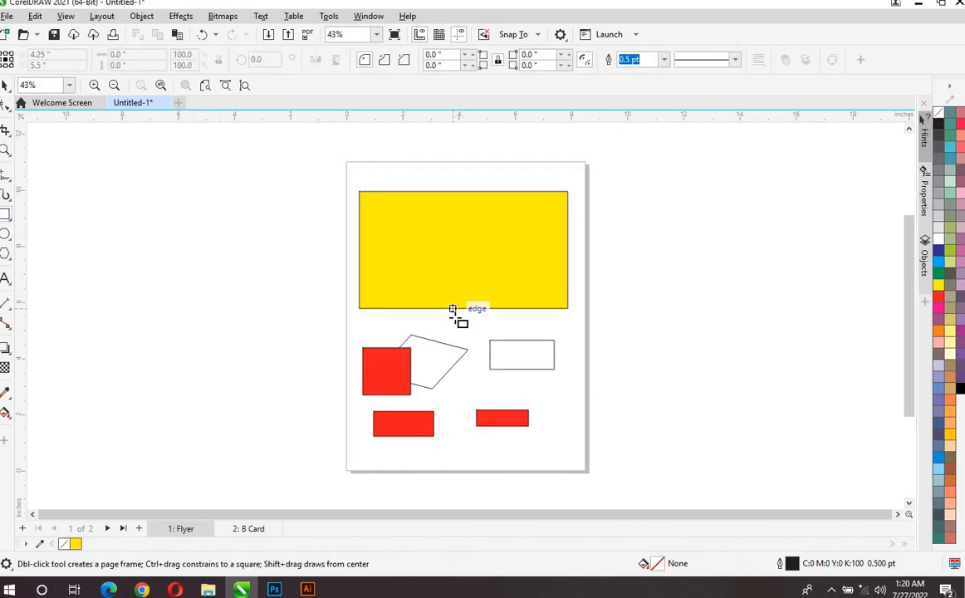
left_click_drag(449, 309, 499, 343)
key("F10")
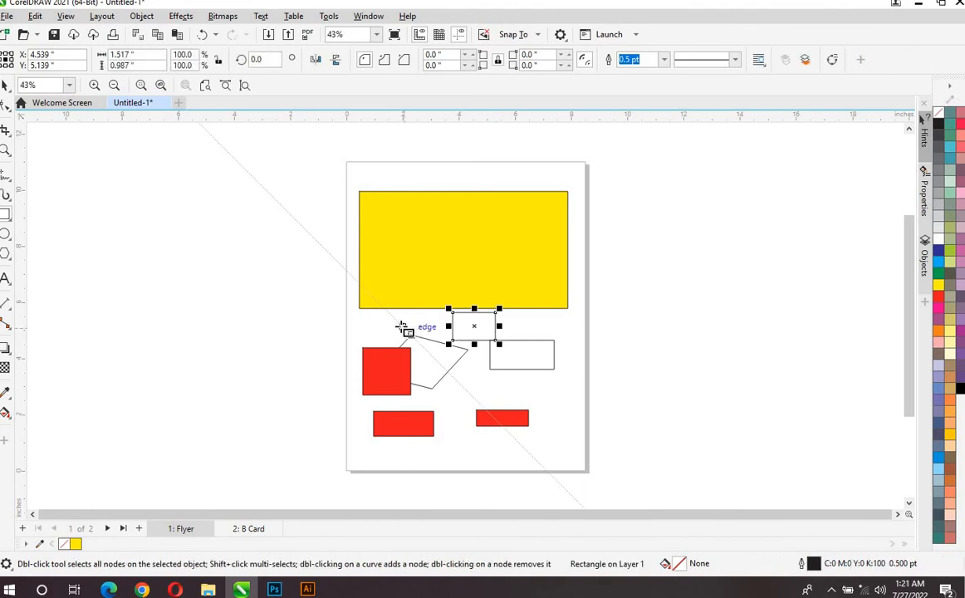
left_click_drag(370, 327, 404, 335)
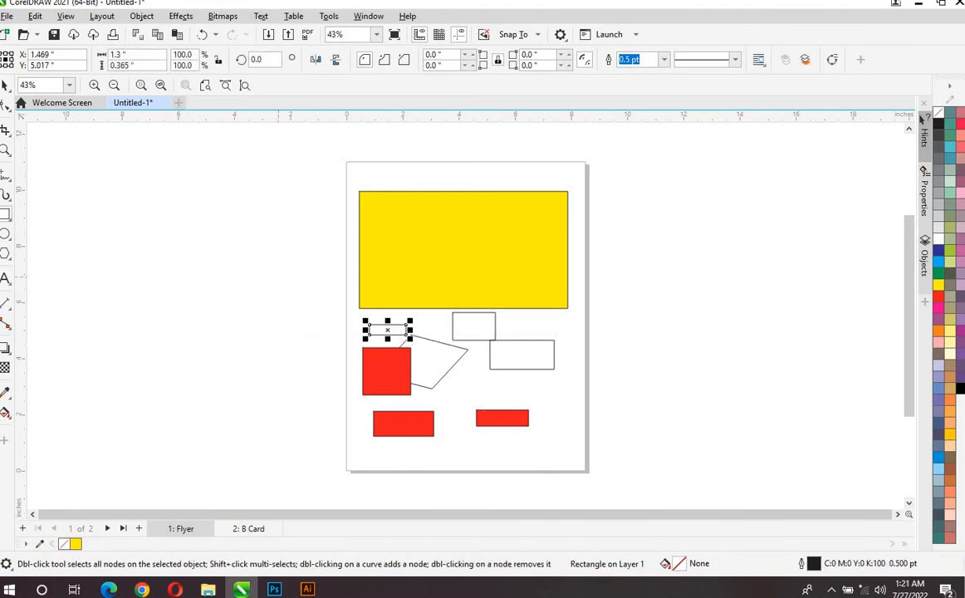
Delete the small unfilled rectangle above the red square and the red square overlapping the parallelogram.
left_click(5, 86)
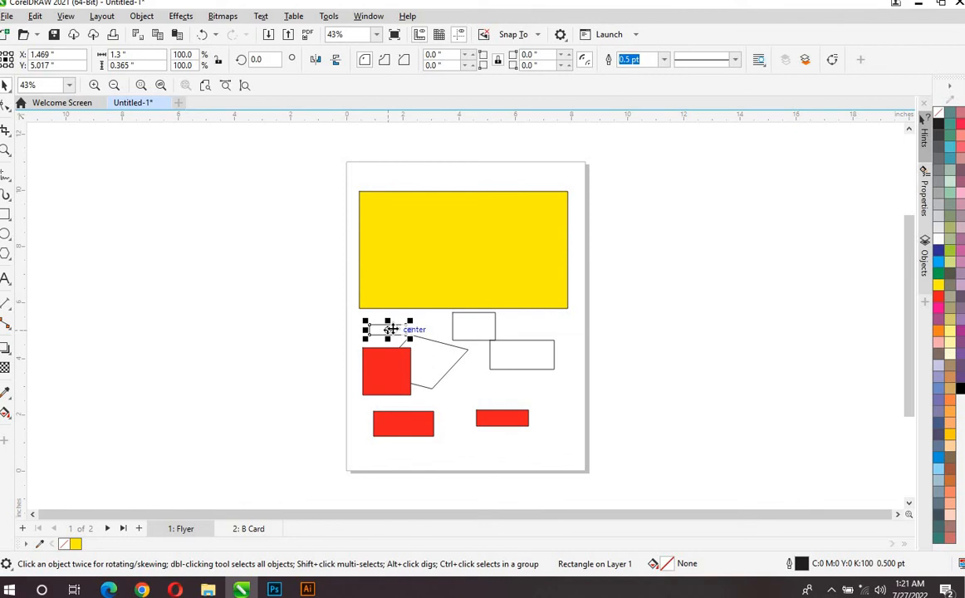
key("Delete")
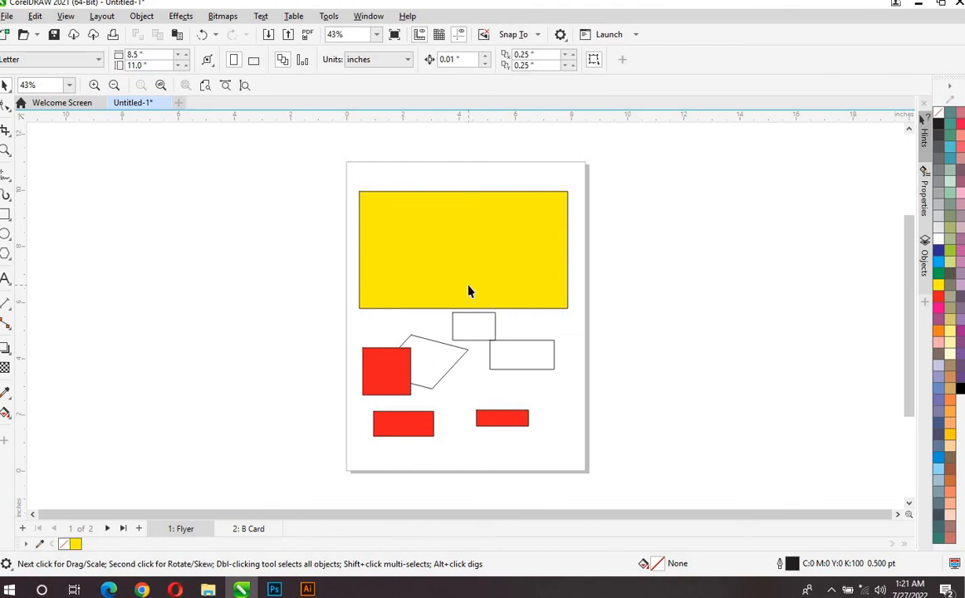
left_click(395, 367)
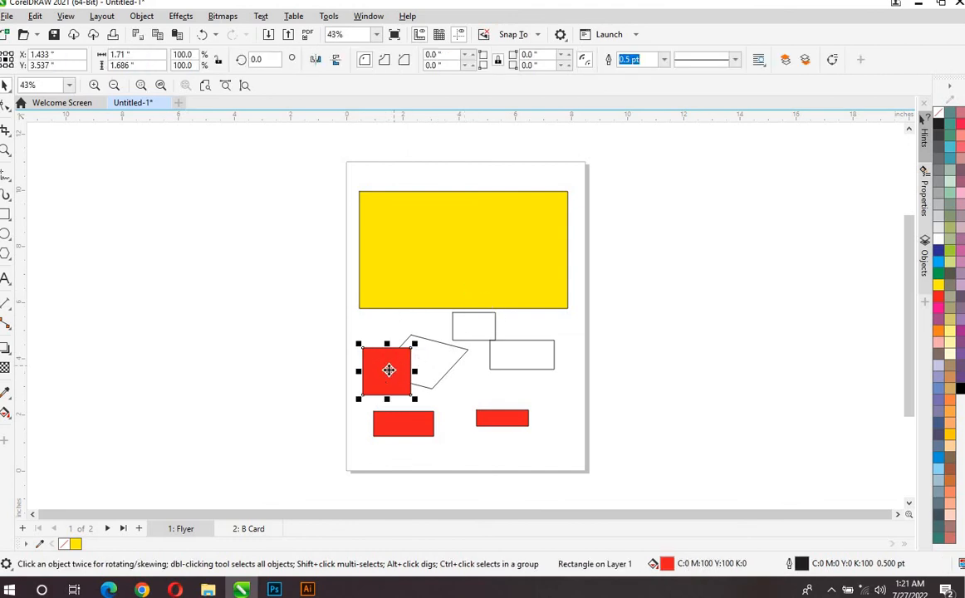
left_click_drag(393, 367, 391, 368)
right_click(391, 368)
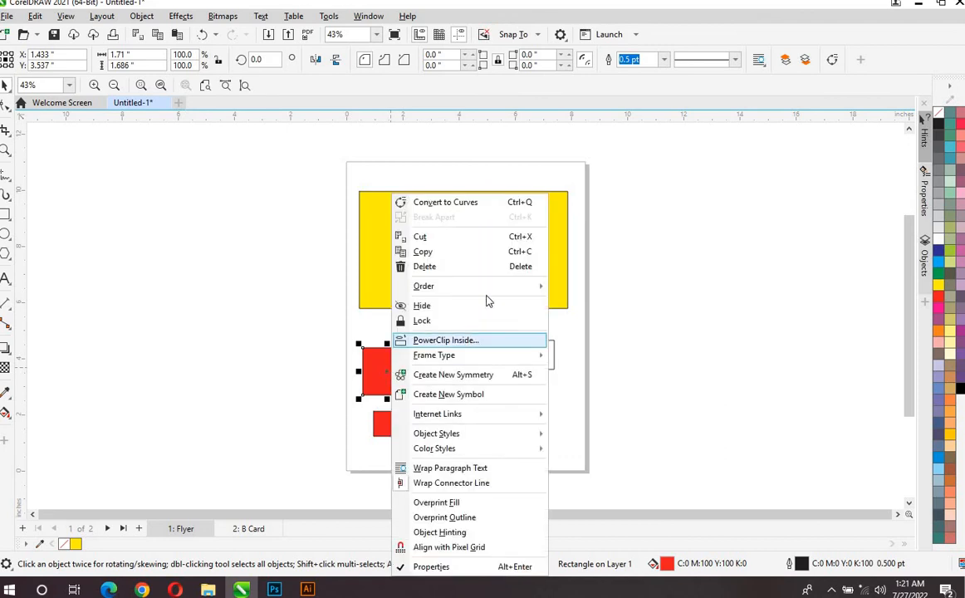
left_click(446, 265)
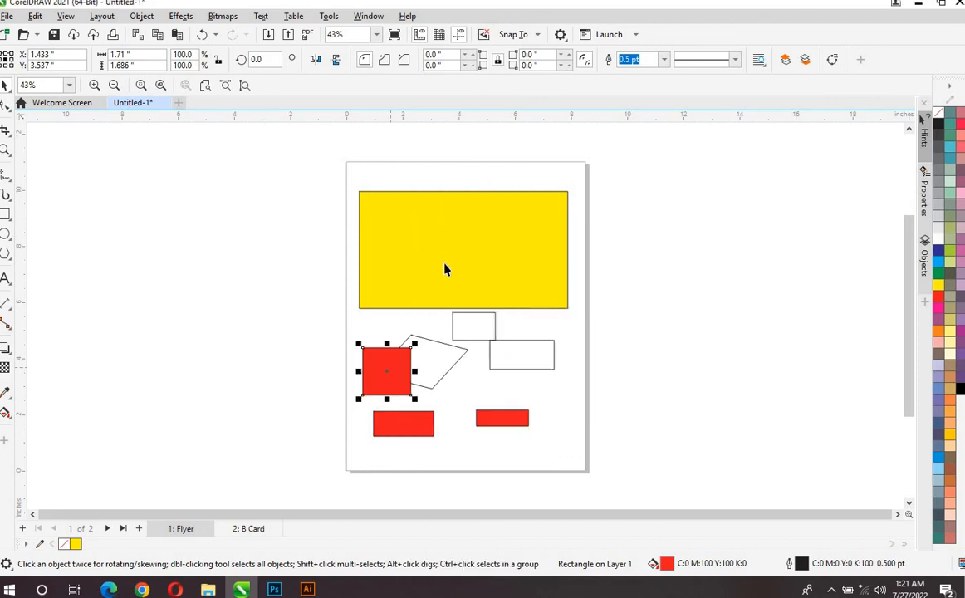
Select both red rectangles near the bottom of the page together and delete them.
left_click(421, 429)
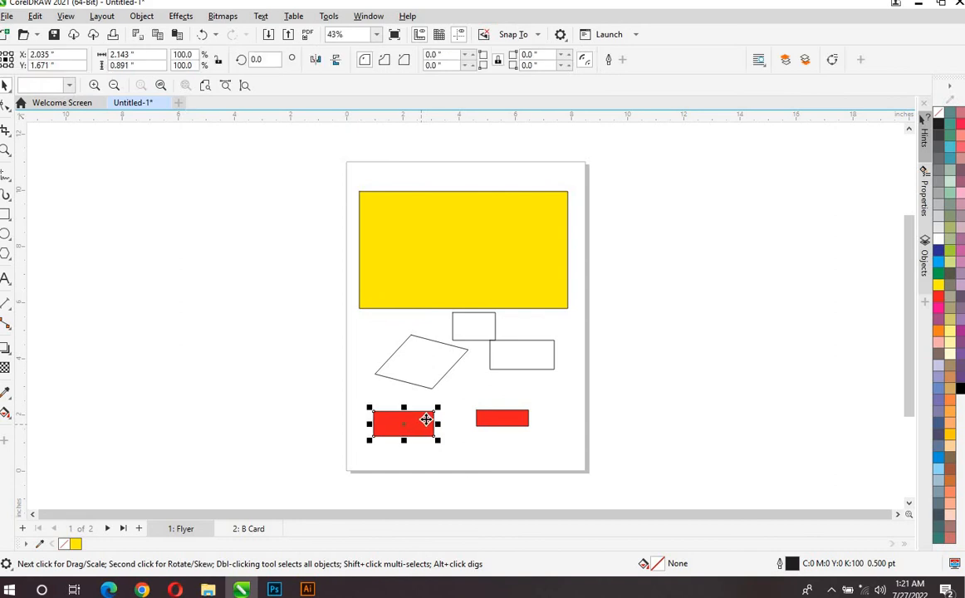
left_click_drag(415, 444, 368, 454)
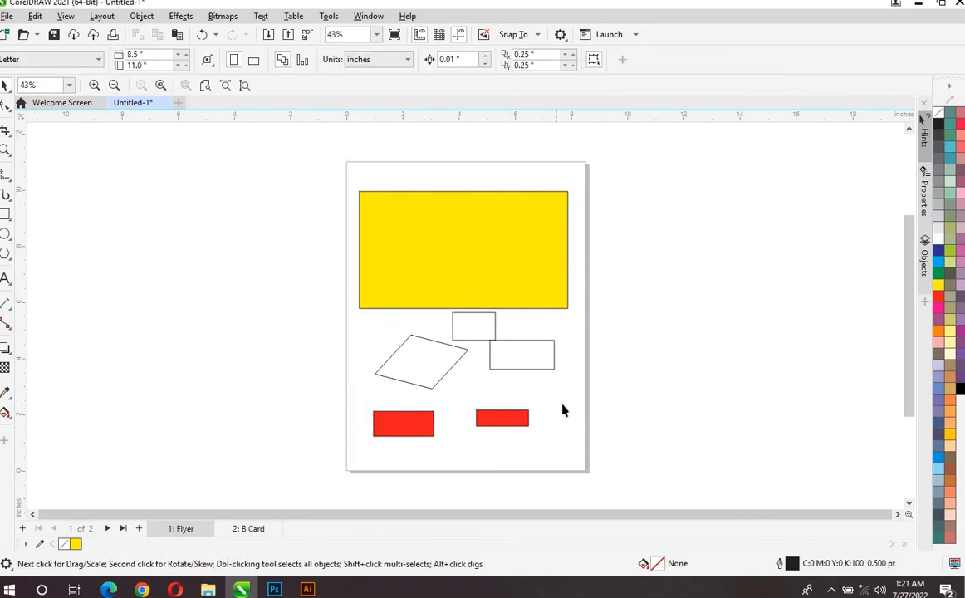
left_click_drag(565, 403, 362, 454)
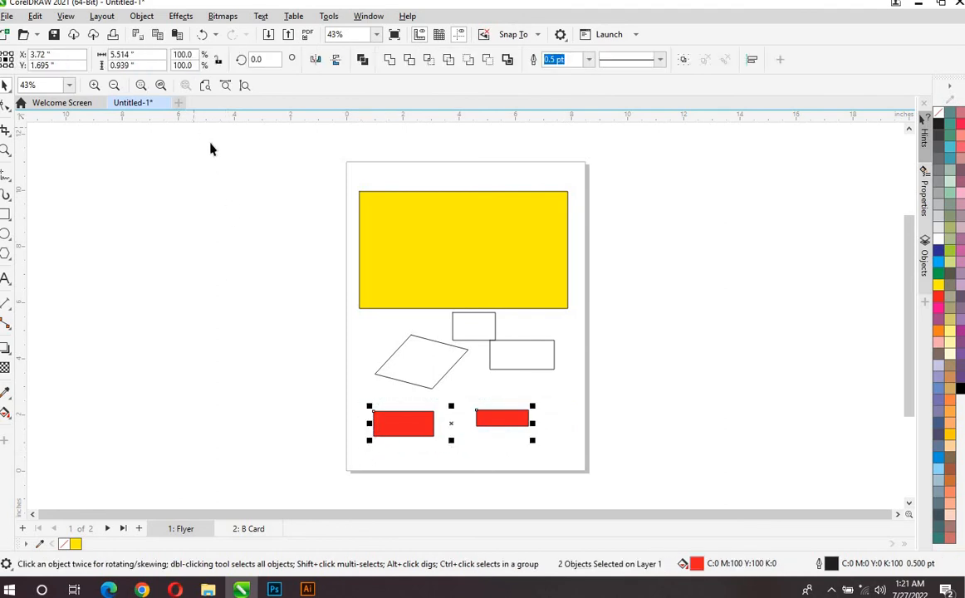
left_click(35, 17)
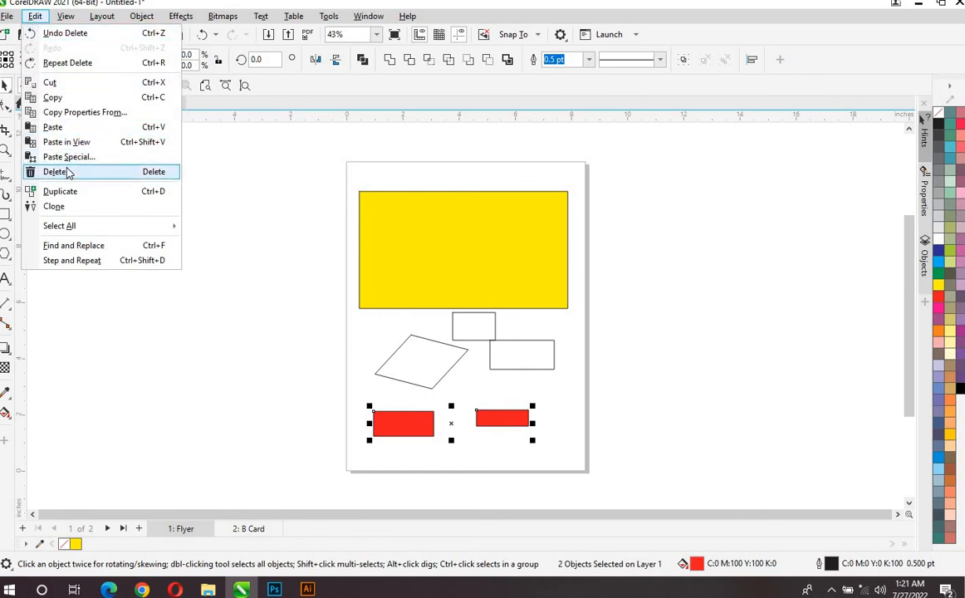
left_click(69, 172)
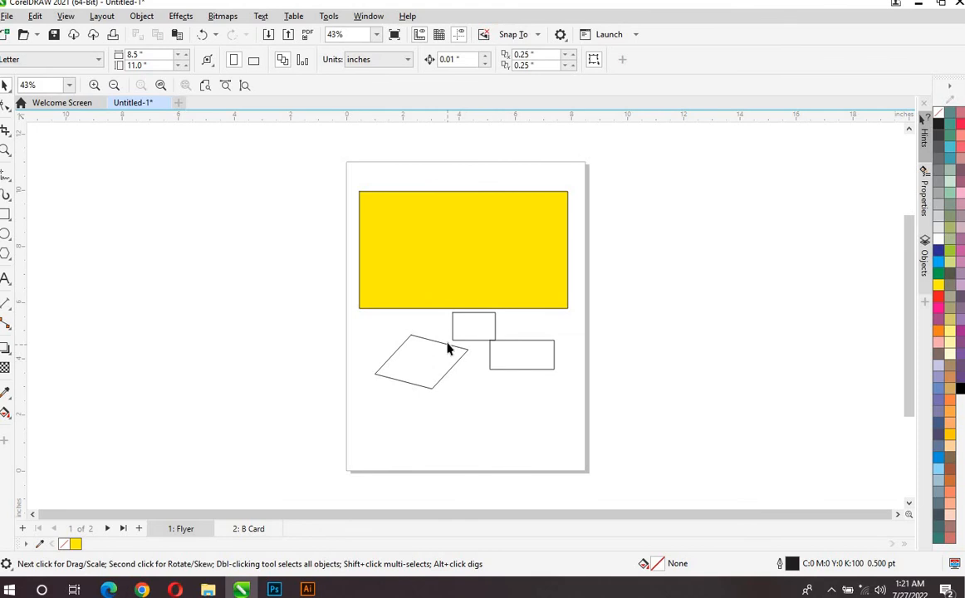
Delete the unfilled parallelogram below the yellow rectangle.
left_click(419, 337)
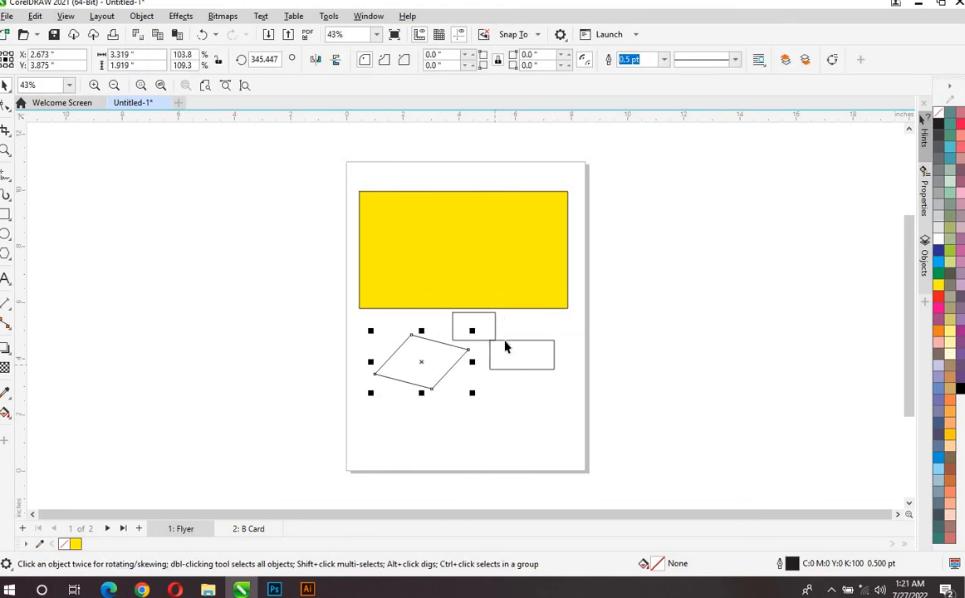
right_click(432, 351)
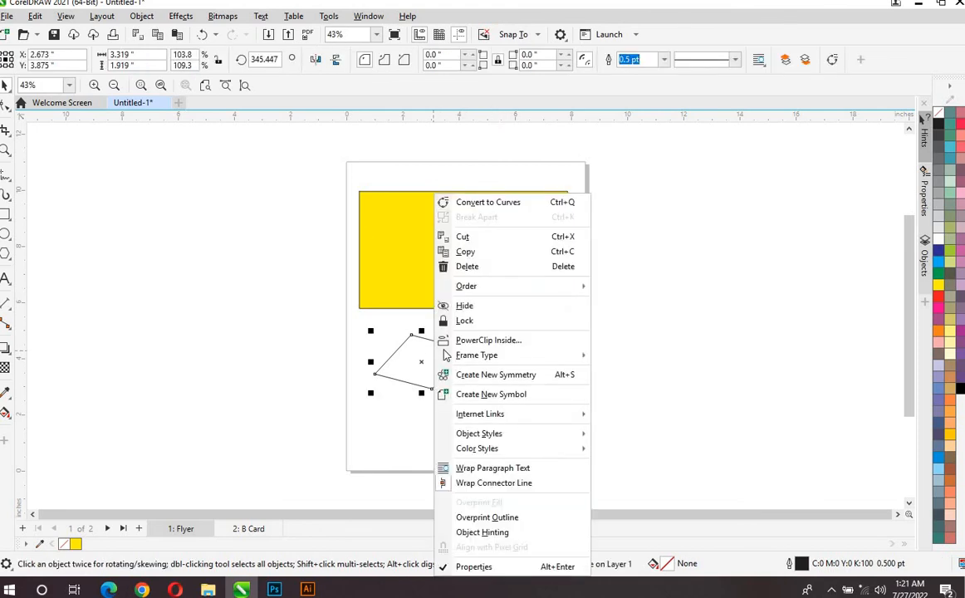
left_click(476, 267)
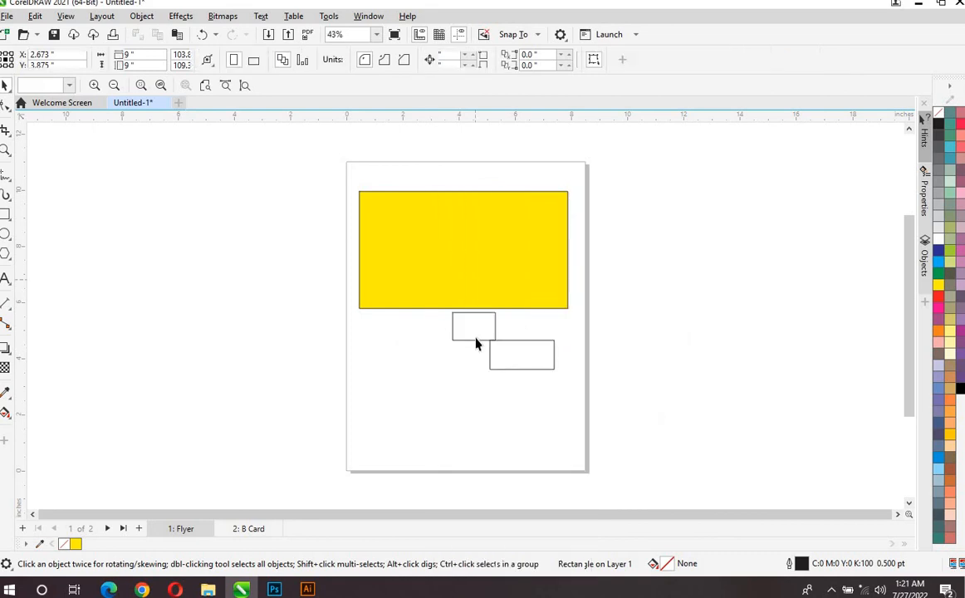
Delete the two remaining unfilled rectangles under the yellow rectangle, the smaller one first.
left_click(498, 355)
left_click(492, 381)
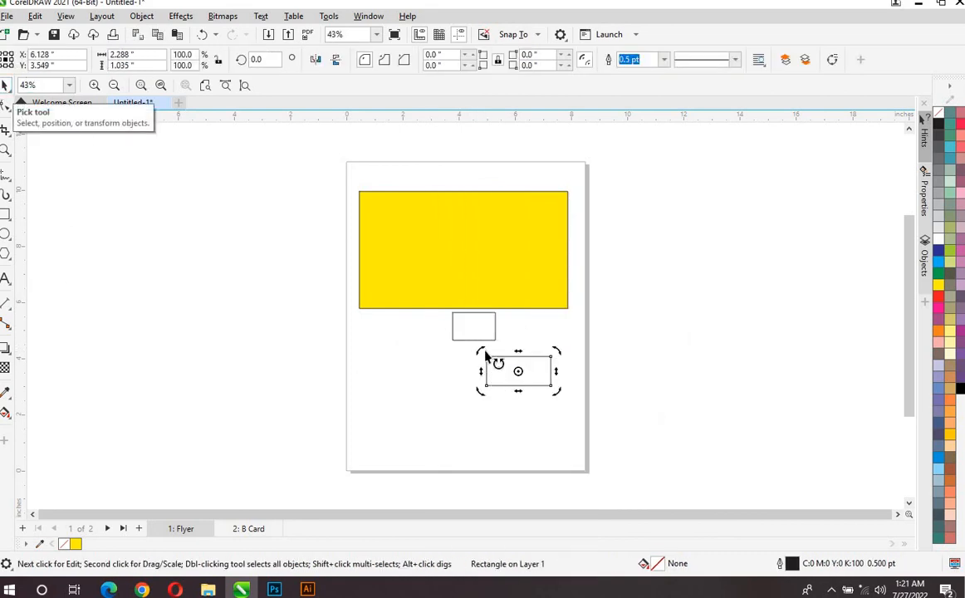
left_click(459, 330)
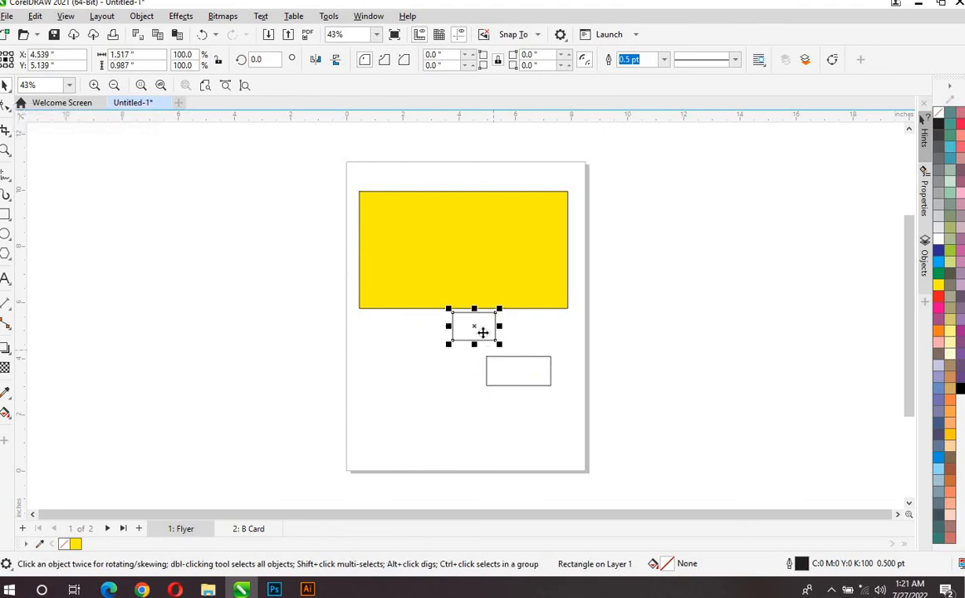
right_click(483, 333)
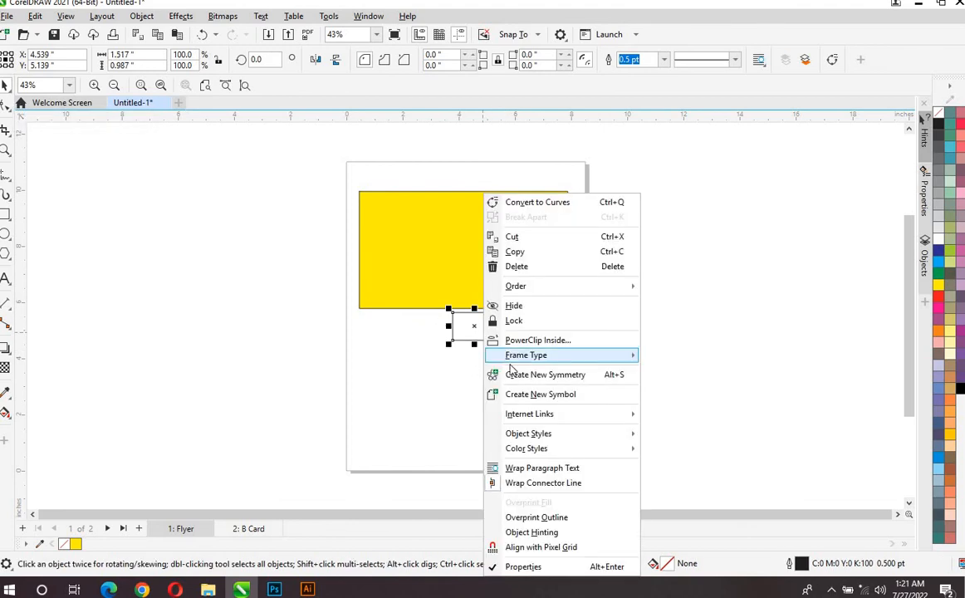
left_click(493, 263)
left_click(508, 365)
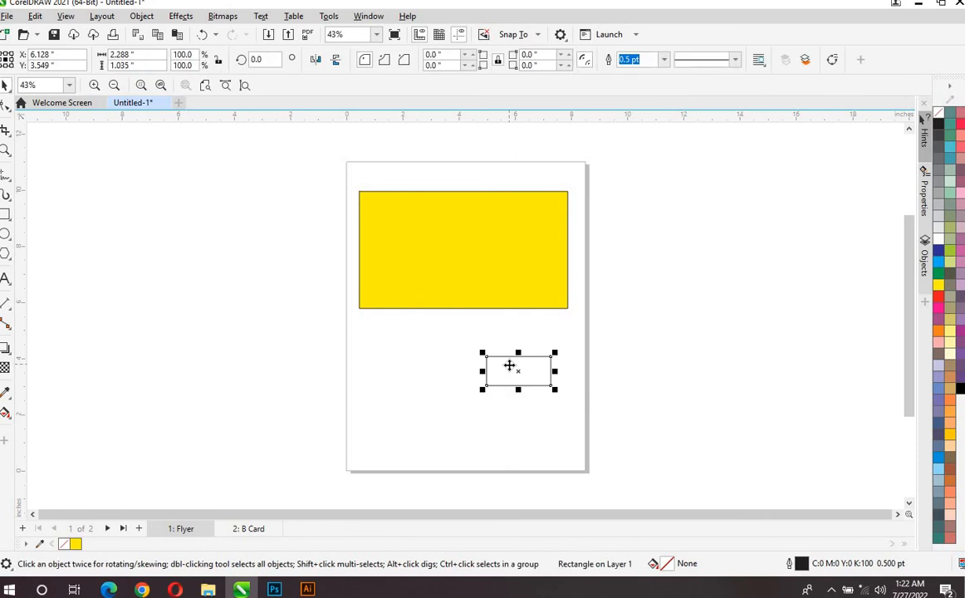
right_click(508, 366)
left_click(543, 267)
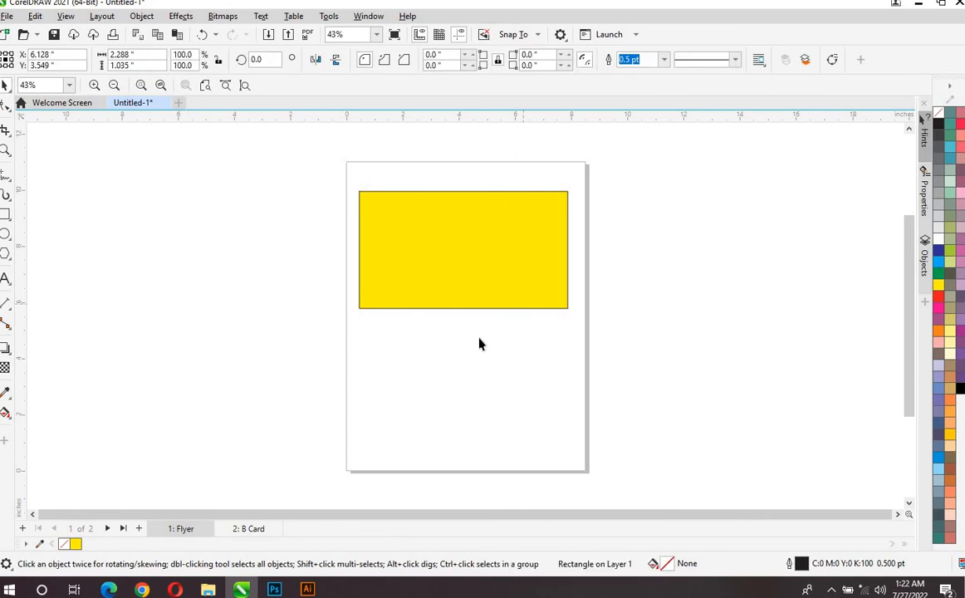
Duplicate the yellow rectangle and move the copy down to about X 4.66, Y 5.44 inches, overlapping the original's lower part.
left_click(371, 259)
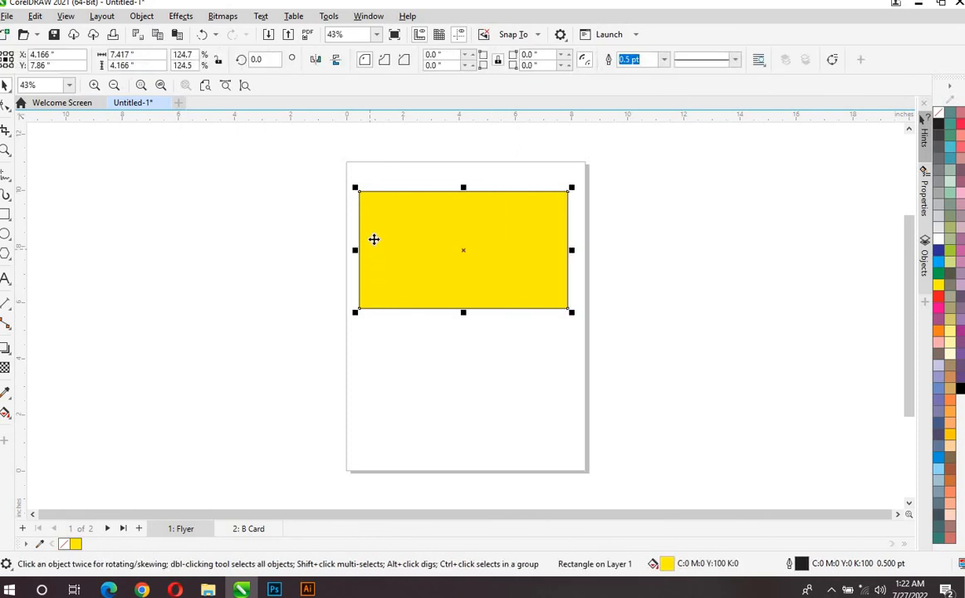
left_click(35, 17)
left_click(35, 18)
left_click(35, 18)
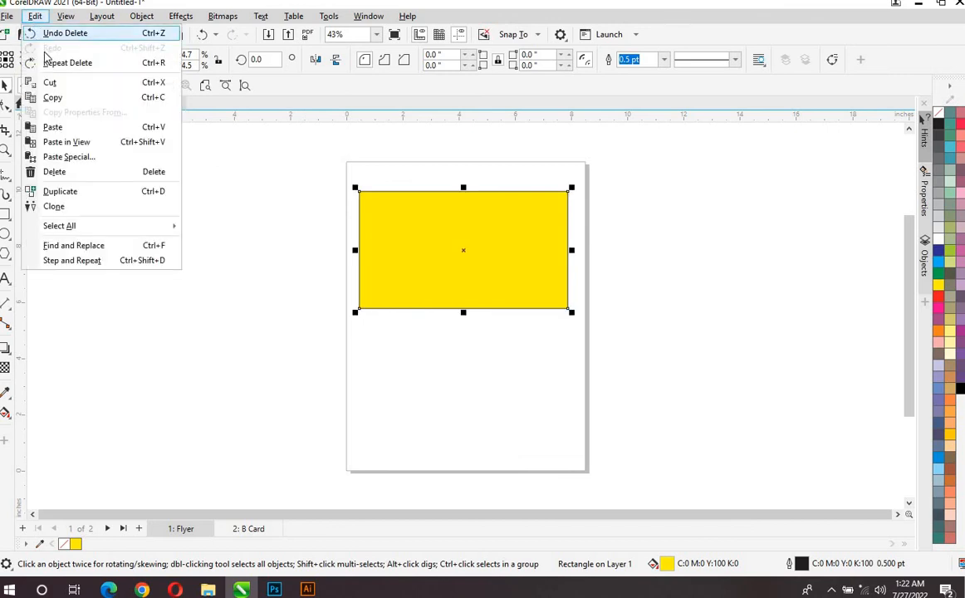
left_click(90, 192)
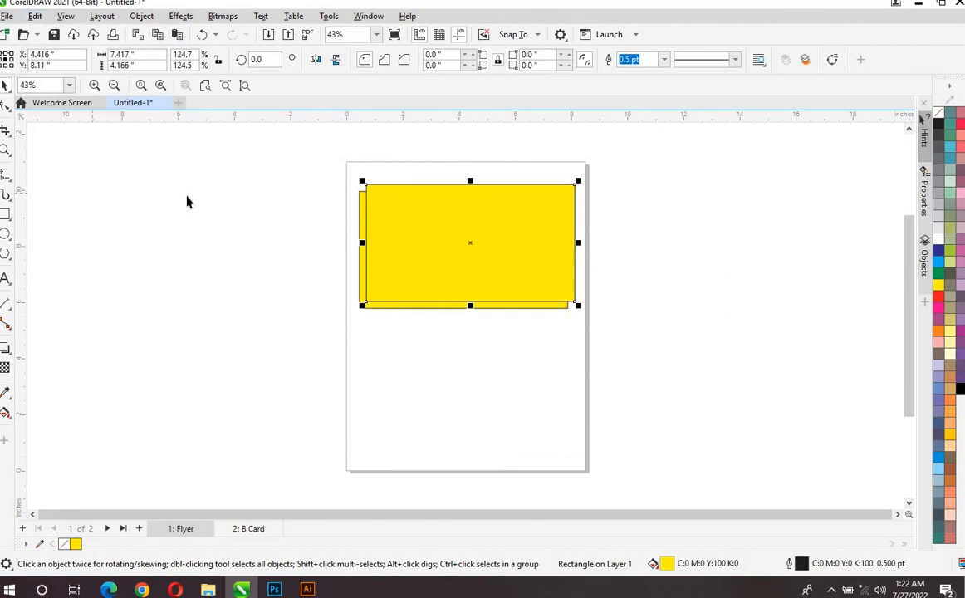
left_click_drag(392, 234, 399, 310)
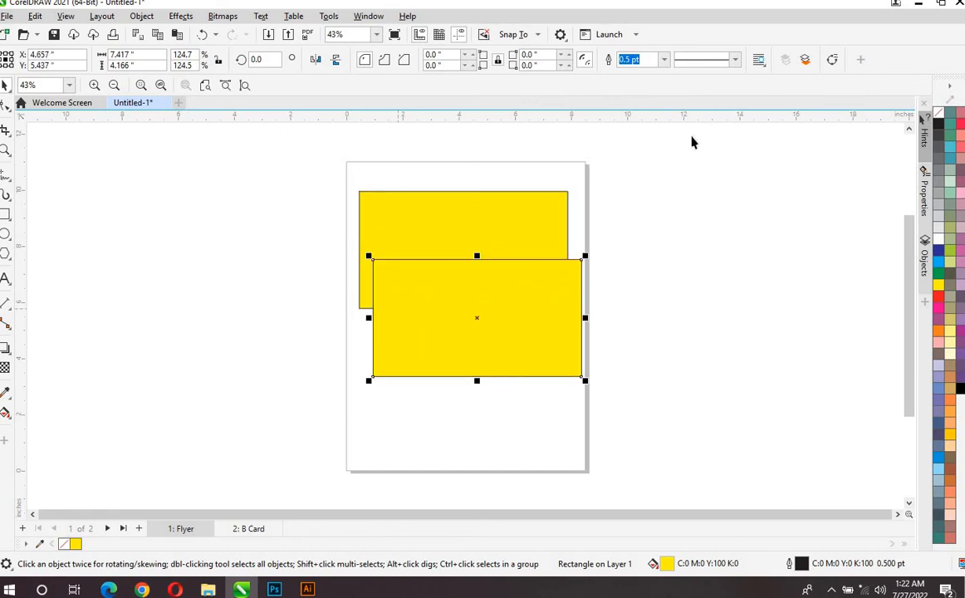
Fill the duplicated rectangle with cyan (C:100 M:0 Y:0 K:0) and move it to about X 4.22, Y 5.86 inches.
left_click(938, 263)
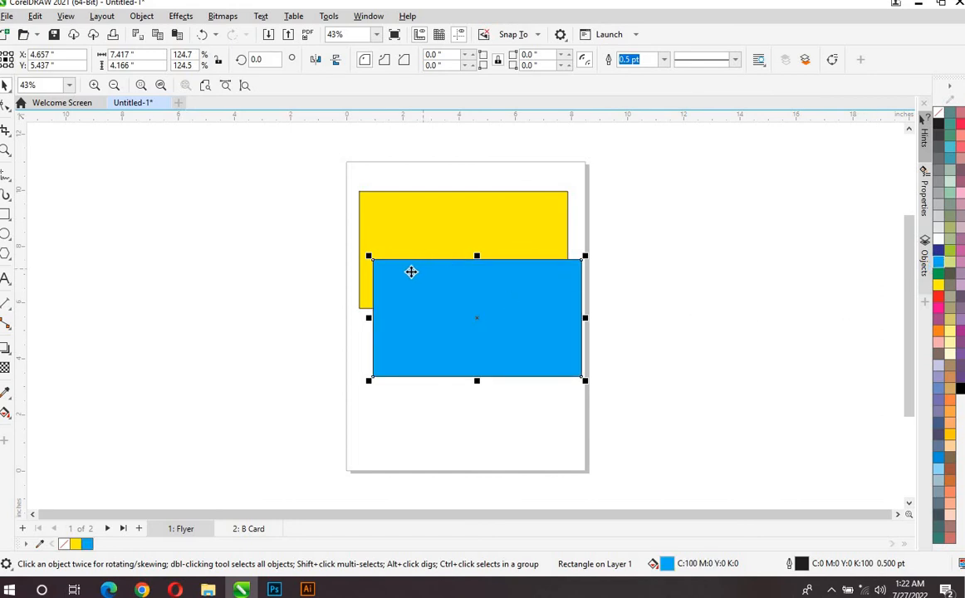
left_click_drag(411, 269, 399, 260)
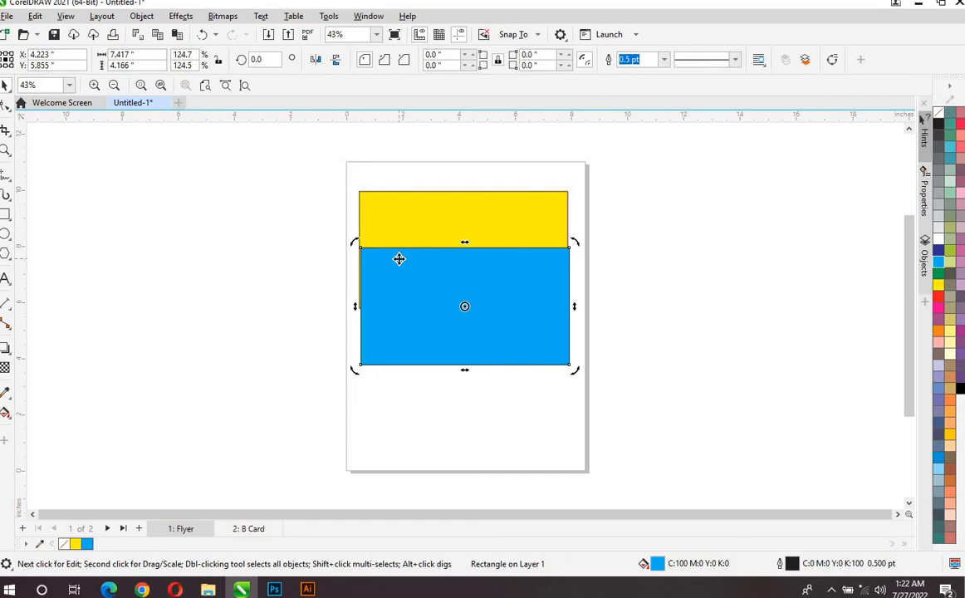
Place a copy of the cyan rectangle at about X 4.39, Y 2.53 inches and fill the copy with dark olive grey.
left_click_drag(398, 259, 400, 345)
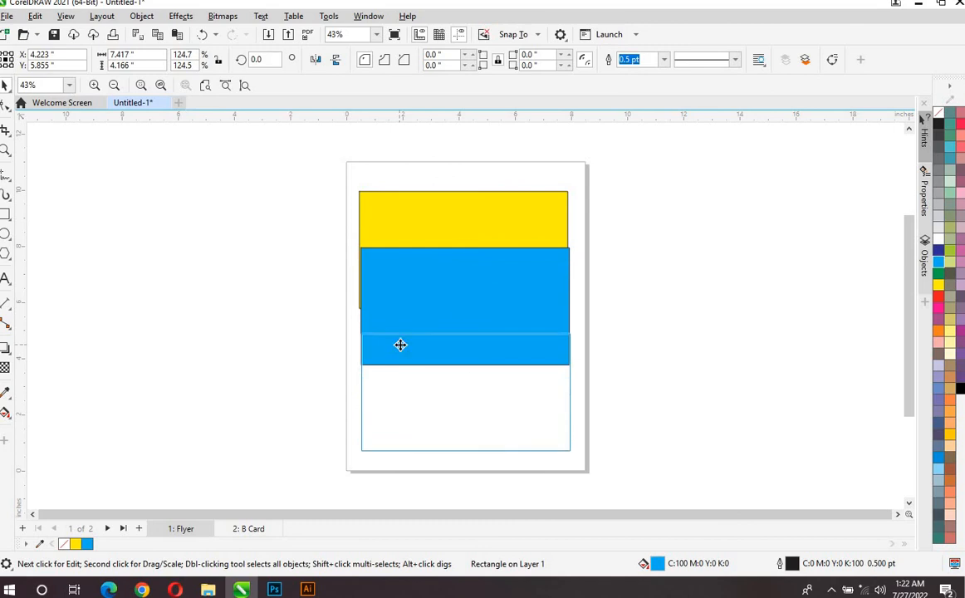
key("Escape")
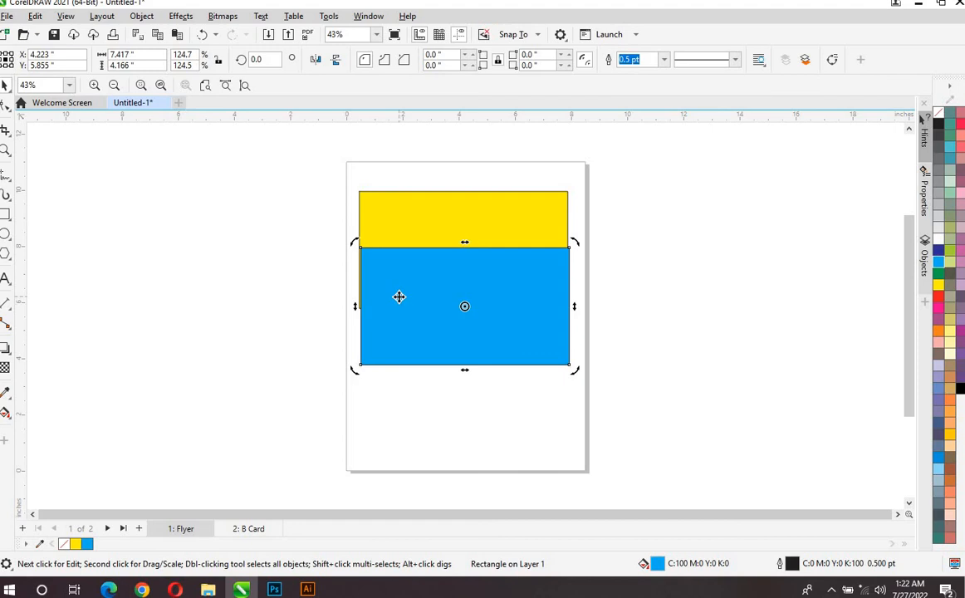
left_click_drag(399, 297, 403, 390)
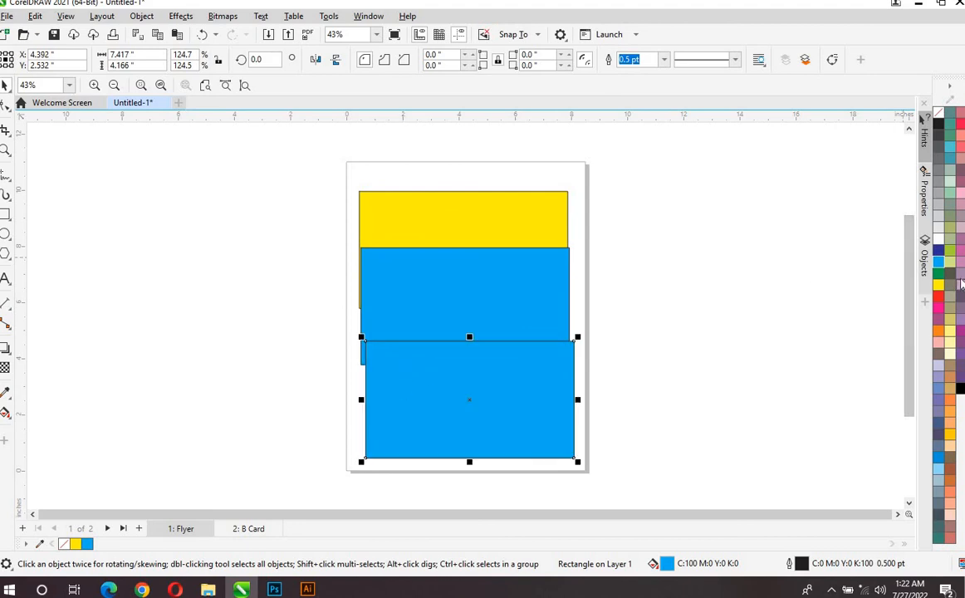
left_click(960, 284)
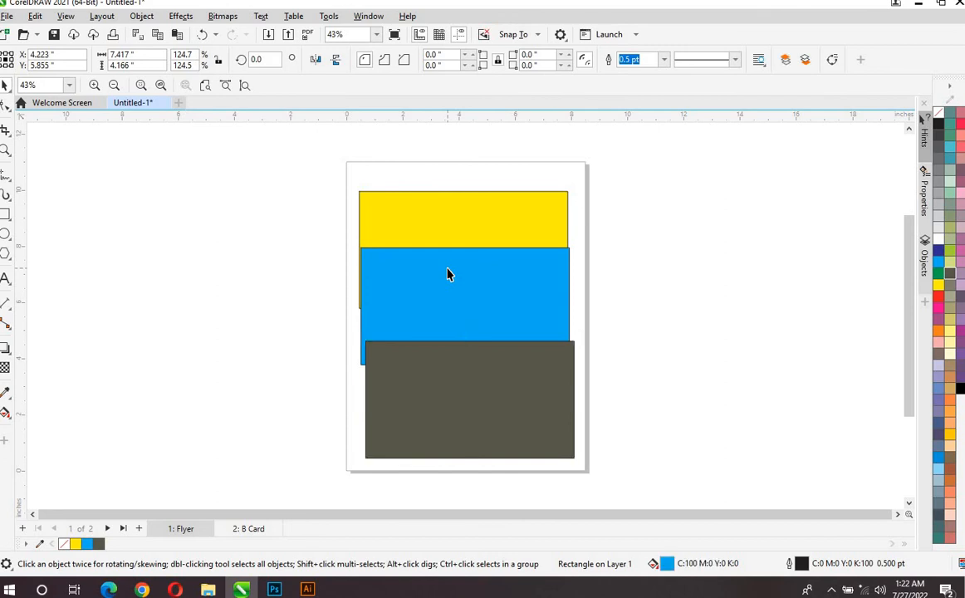
Copy the cyan rectangle to about X 8.82, Y 6.57 inches, partly beyond the page's right edge, and delete that copy.
left_click_drag(447, 274, 579, 256)
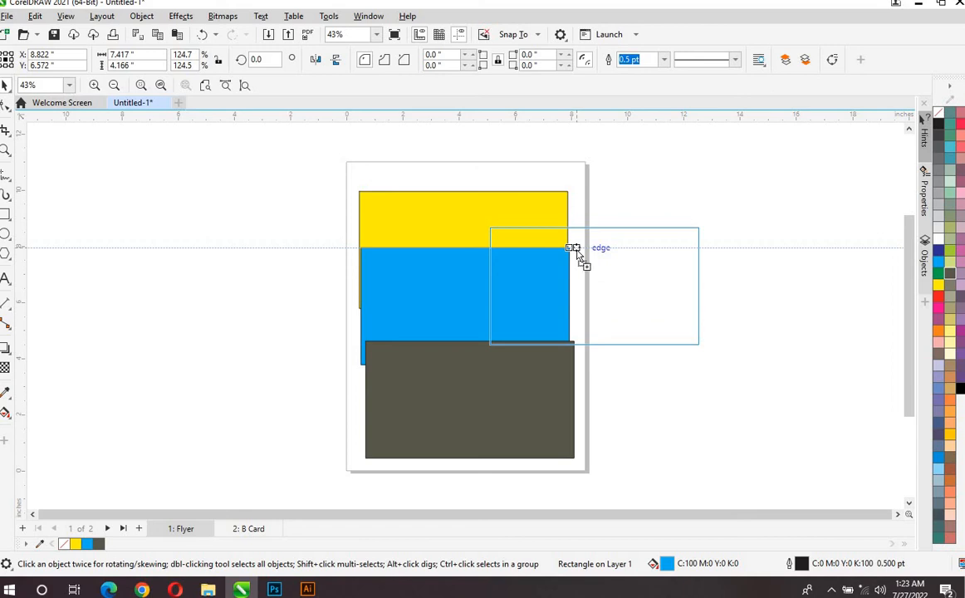
left_click_drag(579, 256, 578, 250)
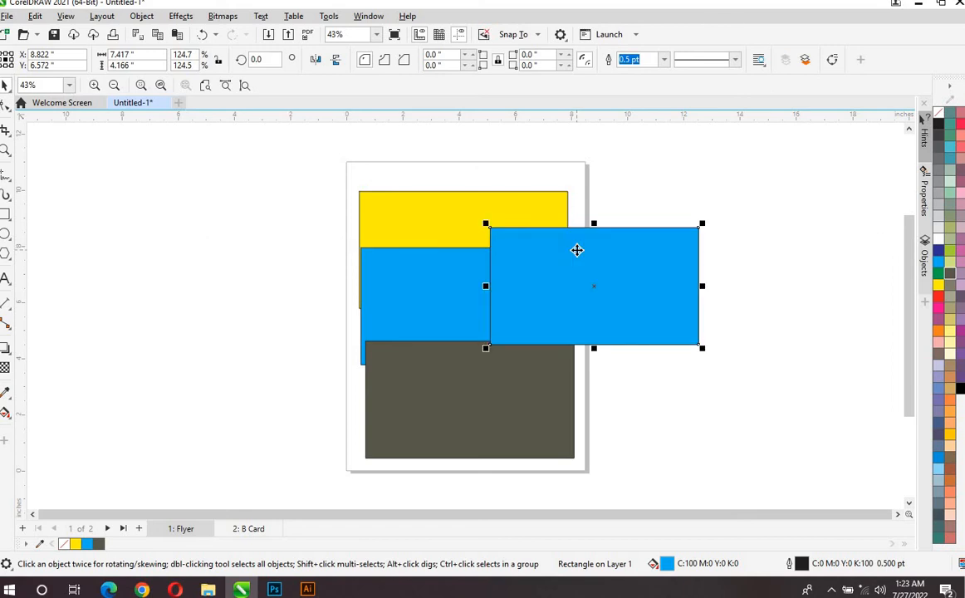
right_click(577, 250)
left_click(610, 265)
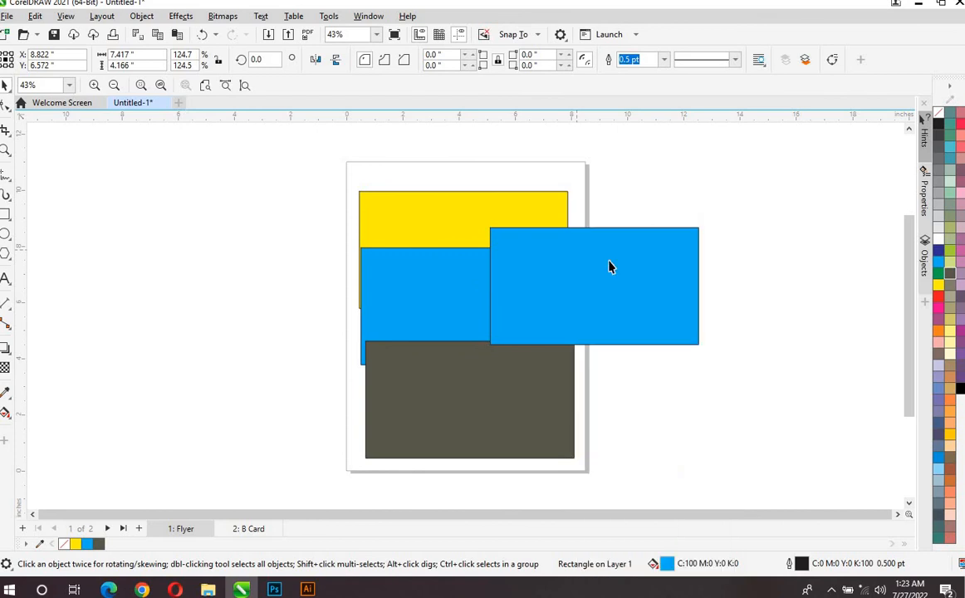